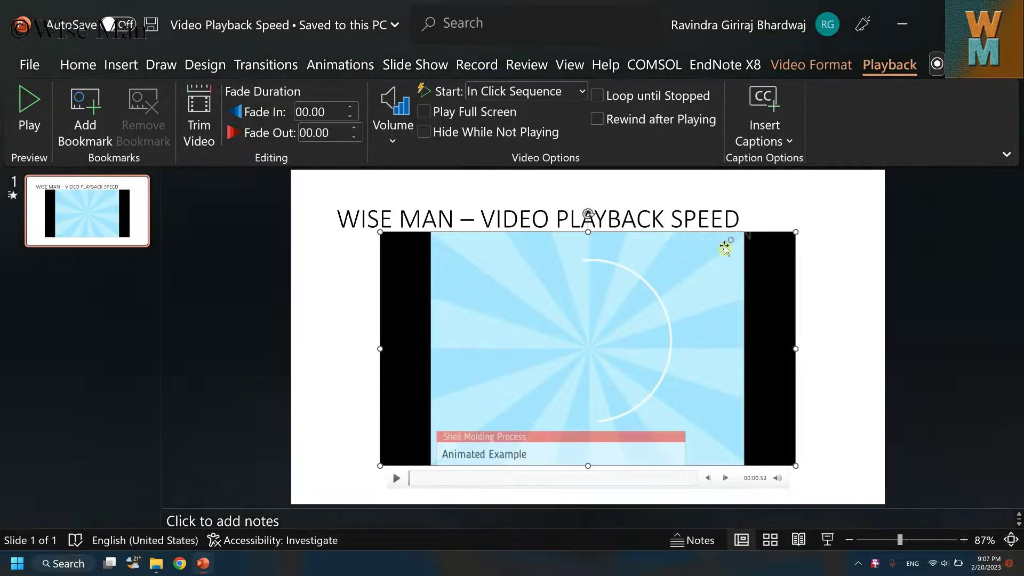
Step: Nudge the Shell Molding video slightly down, then delete it from the slide
{"action": "left_click_drag", "start_coordinate": [714, 248], "coordinate": [710, 256]}
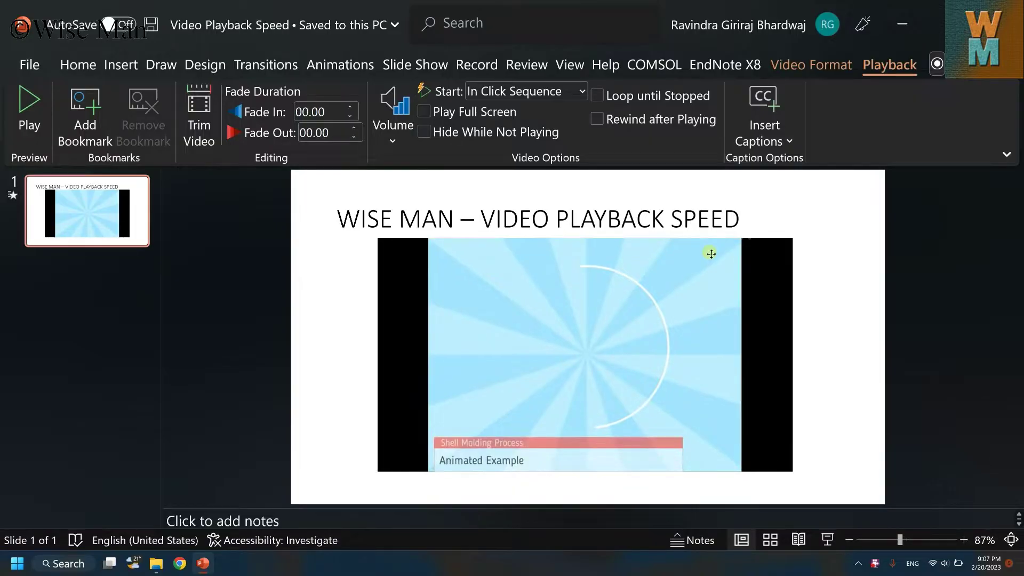
{"action": "left_click_drag", "start_coordinate": [711, 256], "coordinate": [710, 256]}
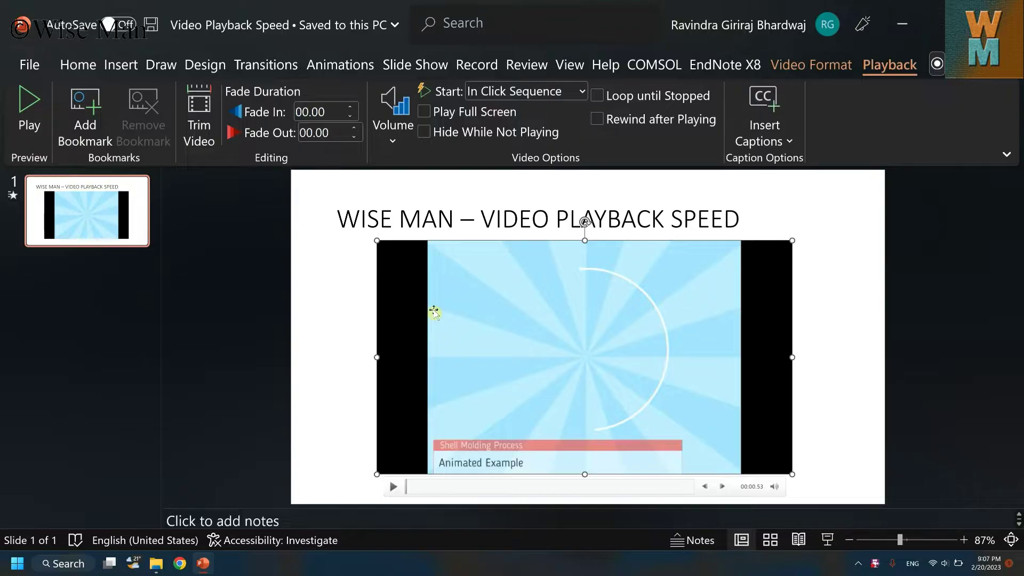
{"action": "key", "text": "Delete"}
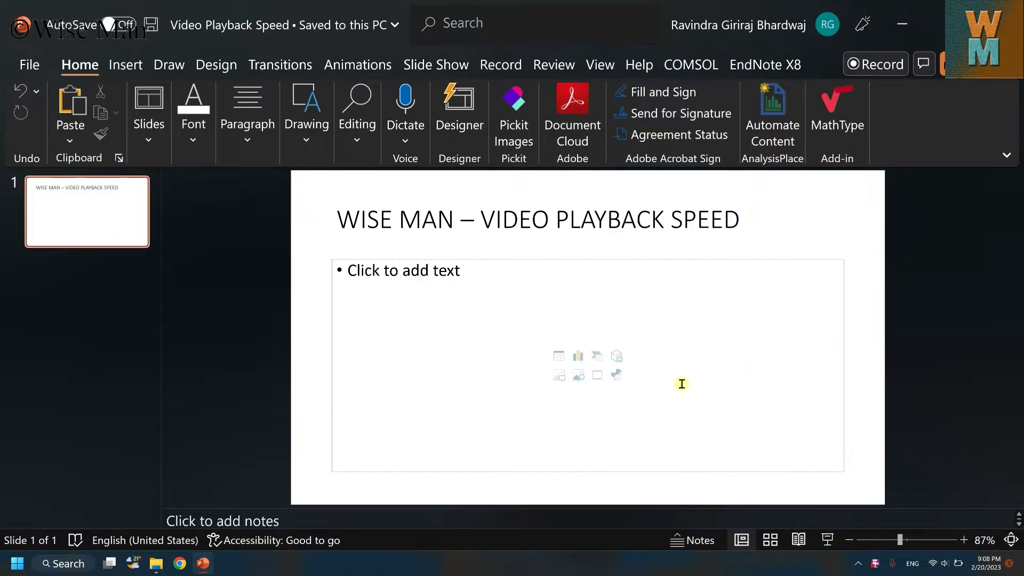
Step: Copy the Shell Molding Process file from the Downloads Video folder and paste it into the content placeholder
{"action": "left_click", "coordinate": [156, 564]}
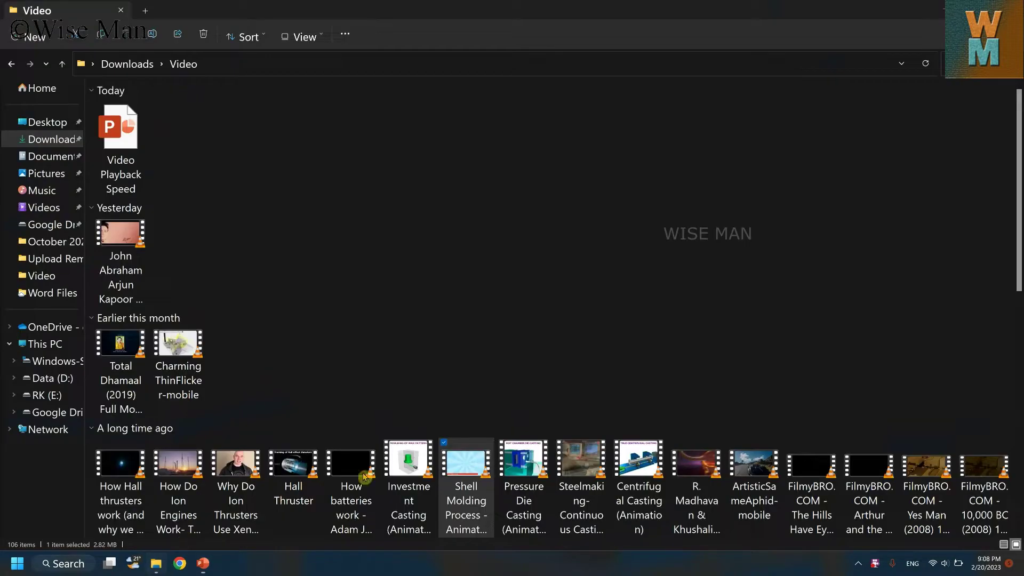
{"action": "left_click", "coordinate": [456, 481]}
{"action": "right_click", "coordinate": [462, 471]}
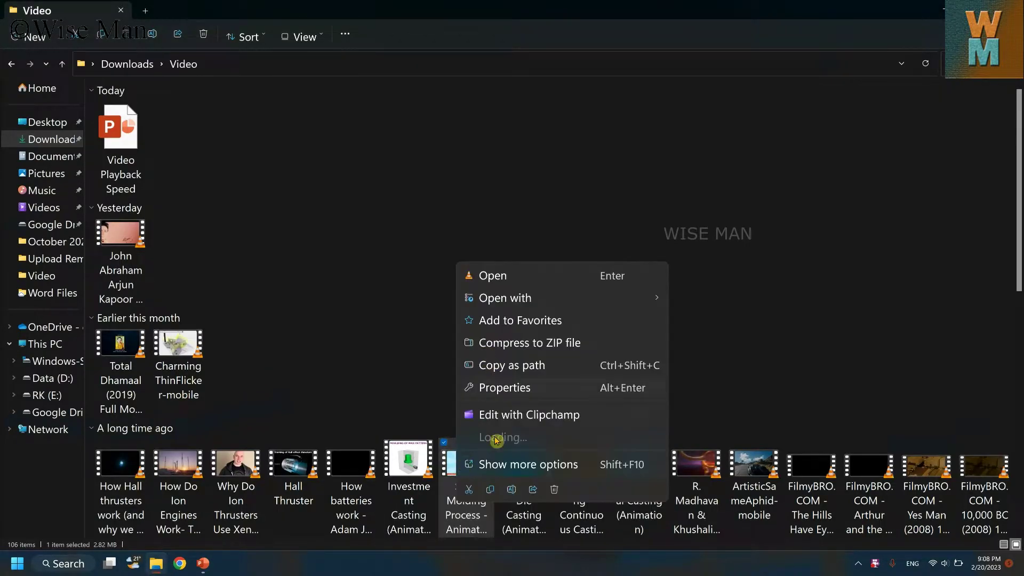
{"action": "left_click", "coordinate": [486, 487]}
{"action": "left_click", "coordinate": [204, 565]}
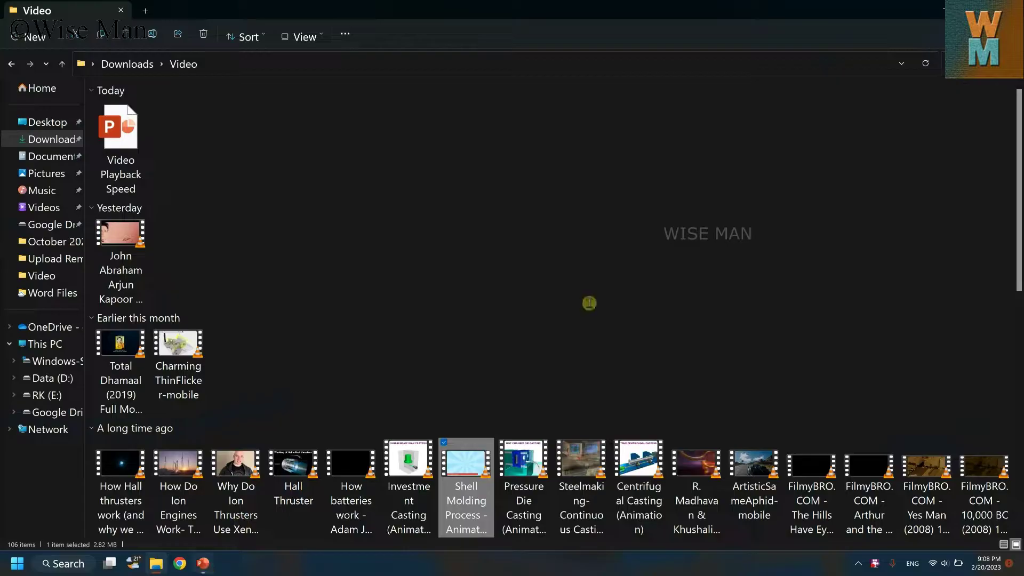
{"action": "left_click", "coordinate": [505, 318]}
{"action": "key", "text": "ctrl+v"}
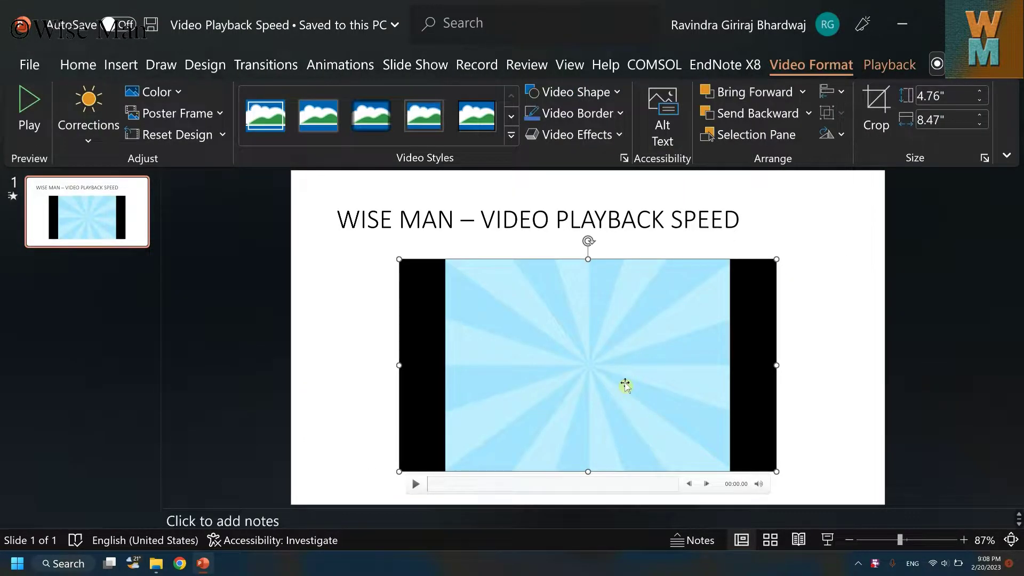
Step: Delete the pasted Shell Molding Process video, leaving the placeholder empty
{"action": "key", "text": "Delete"}
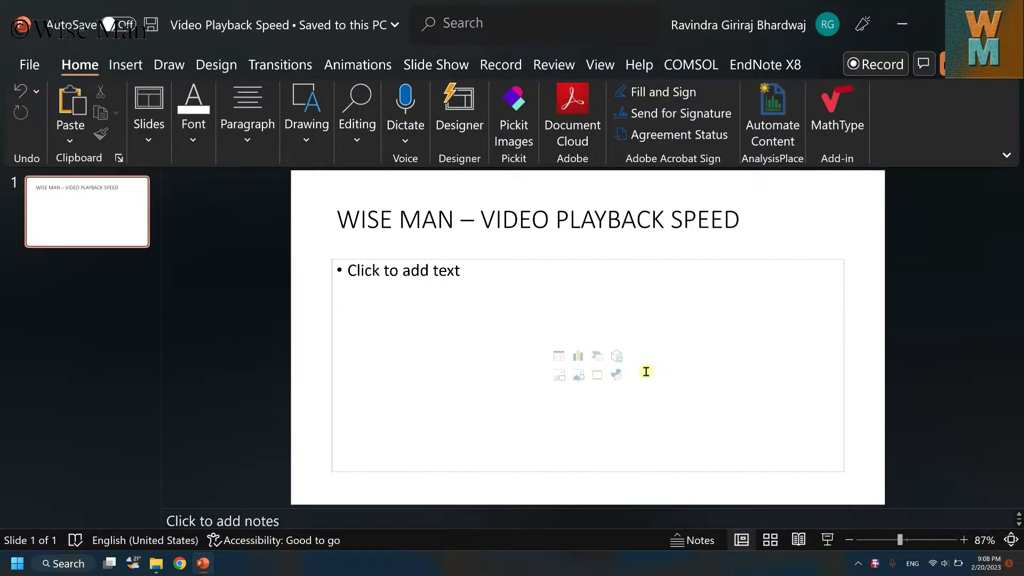
Step: Insert the Investment Casting (Animation) video from the placeholder's Insert Video icon
{"action": "left_click", "coordinate": [598, 379]}
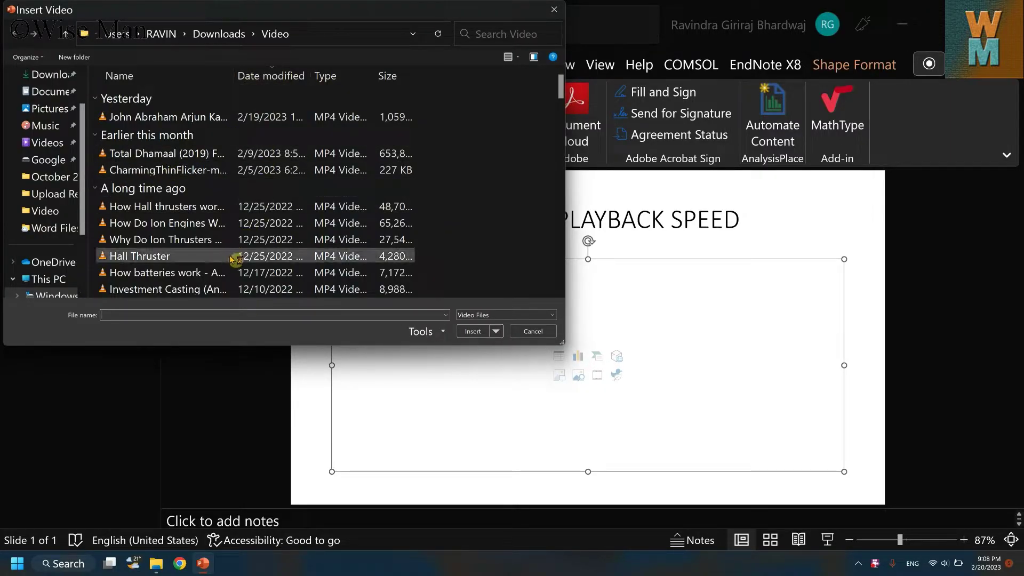
{"action": "left_click", "coordinate": [229, 288]}
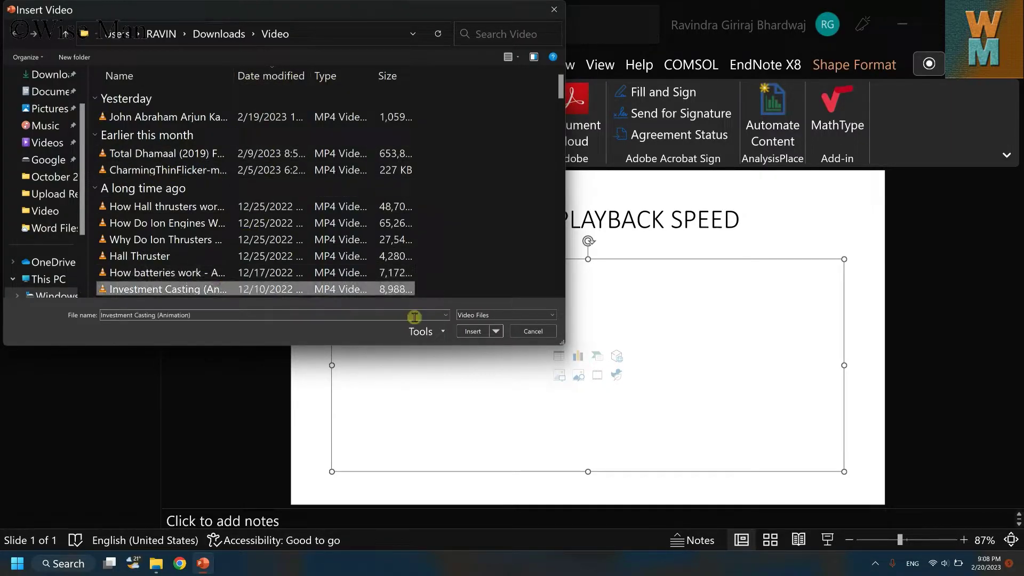
{"action": "left_click", "coordinate": [471, 331]}
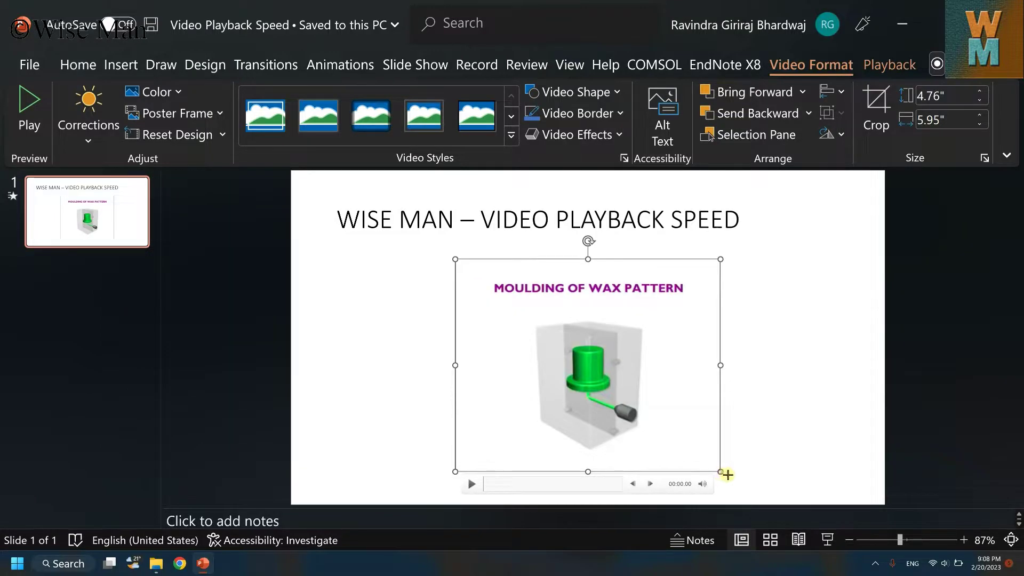
Step: Resize the video to 4.9" by 6.12", preview it, pause at 00:14.61, and show Playback settings
{"action": "left_click_drag", "start_coordinate": [727, 475], "coordinate": [734, 481]}
{"action": "mouse_move", "coordinate": [629, 384]}
{"action": "left_mouse_down"}
{"action": "mouse_move", "coordinate": [613, 372]}
{"action": "mouse_move", "coordinate": [622, 371]}
{"action": "left_mouse_up"}
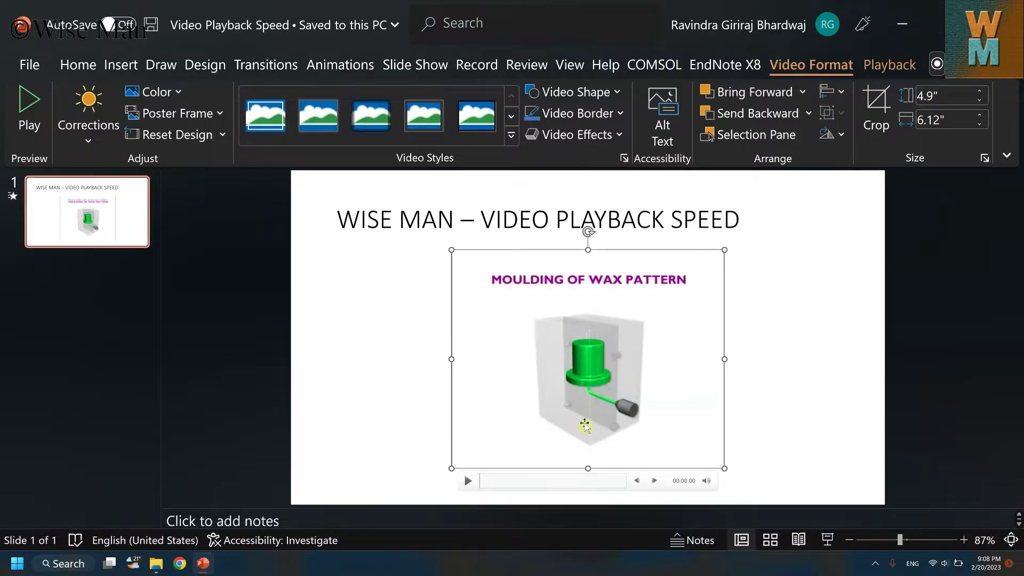
{"action": "left_click", "coordinate": [468, 481]}
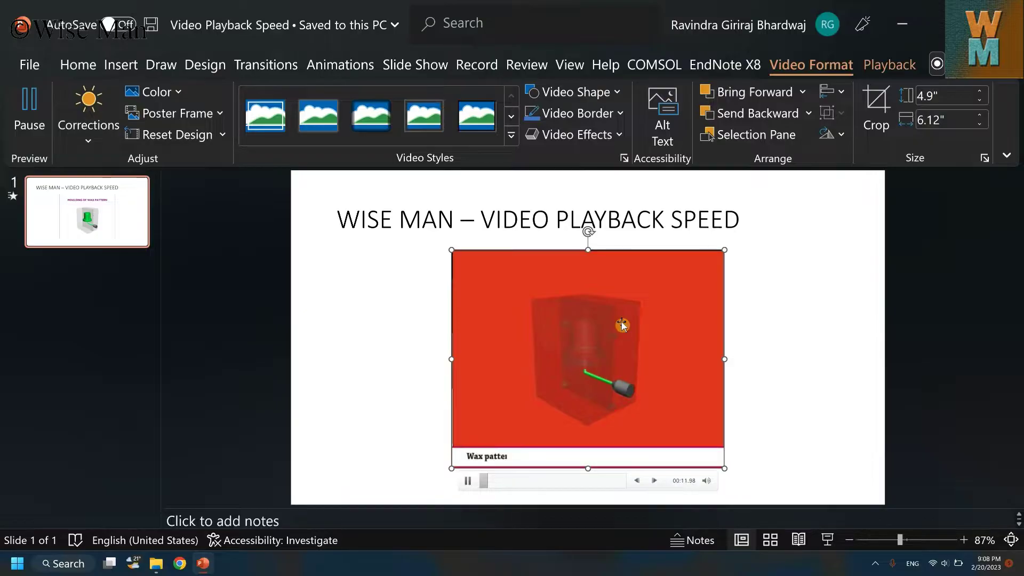
{"action": "left_click", "coordinate": [468, 481]}
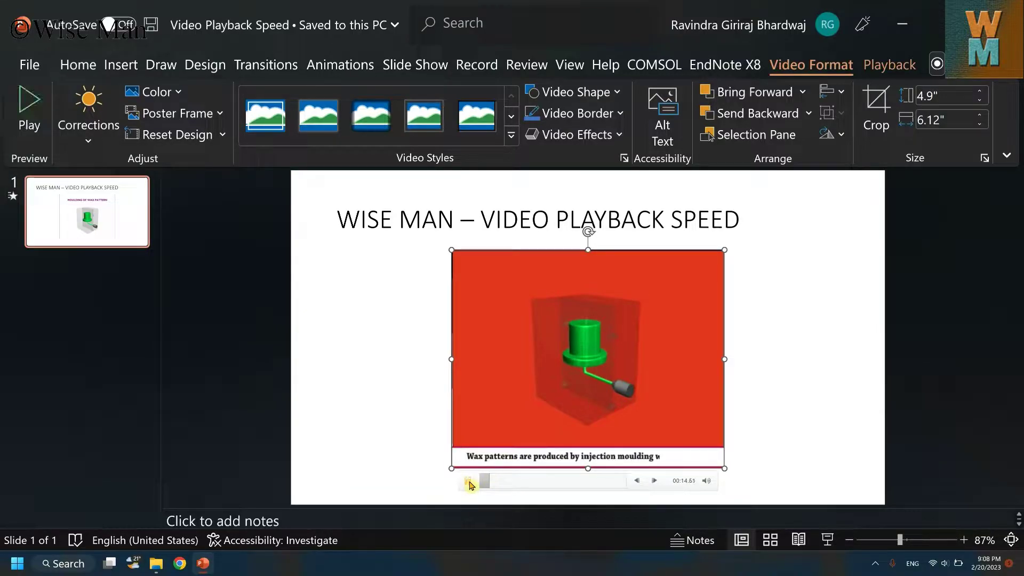
{"action": "left_click", "coordinate": [875, 70]}
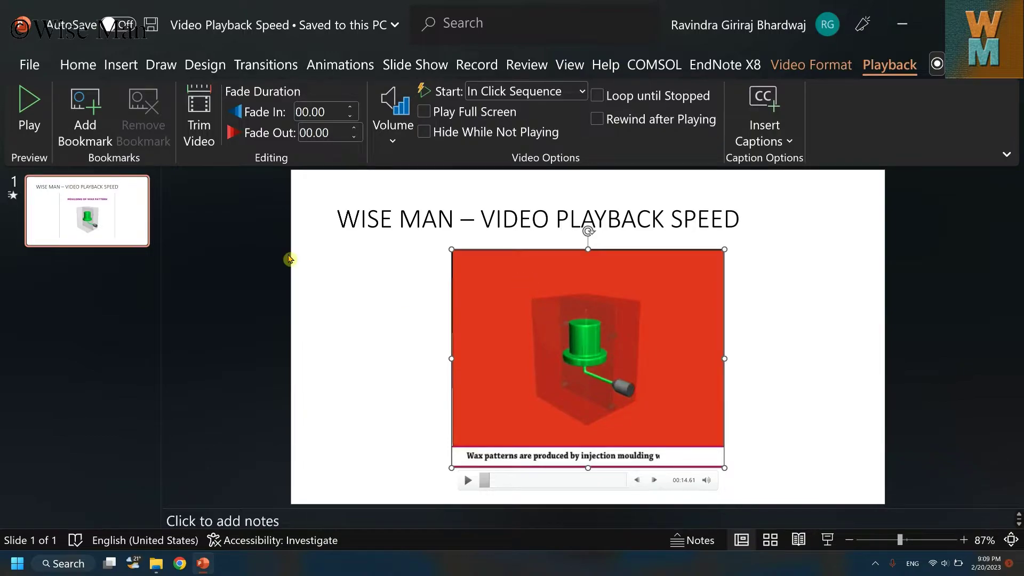
Step: Turn on the Developer tab under File > Options > Customize Ribbon and confirm with OK
{"action": "left_click", "coordinate": [37, 69]}
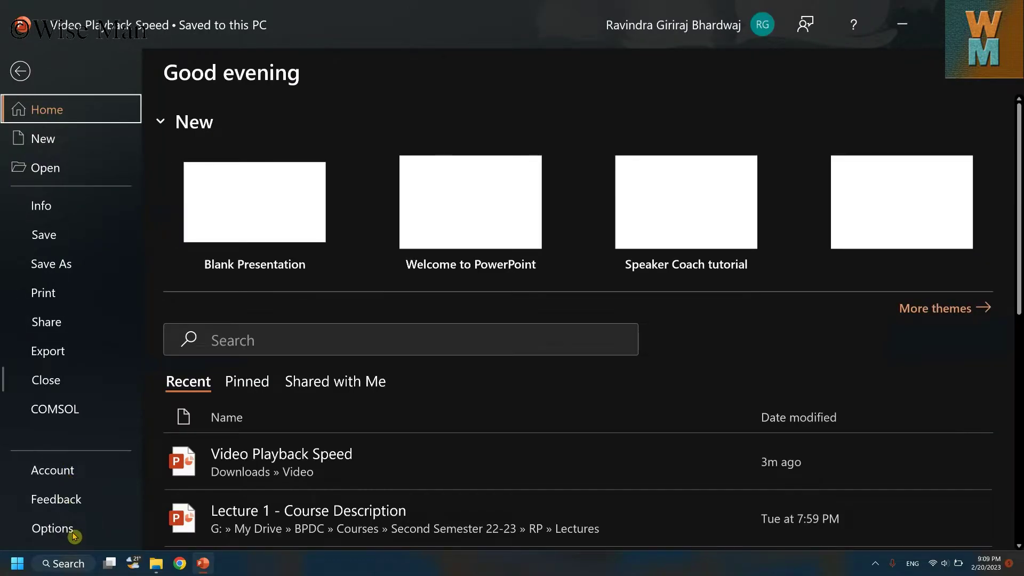
{"action": "left_click", "coordinate": [70, 533]}
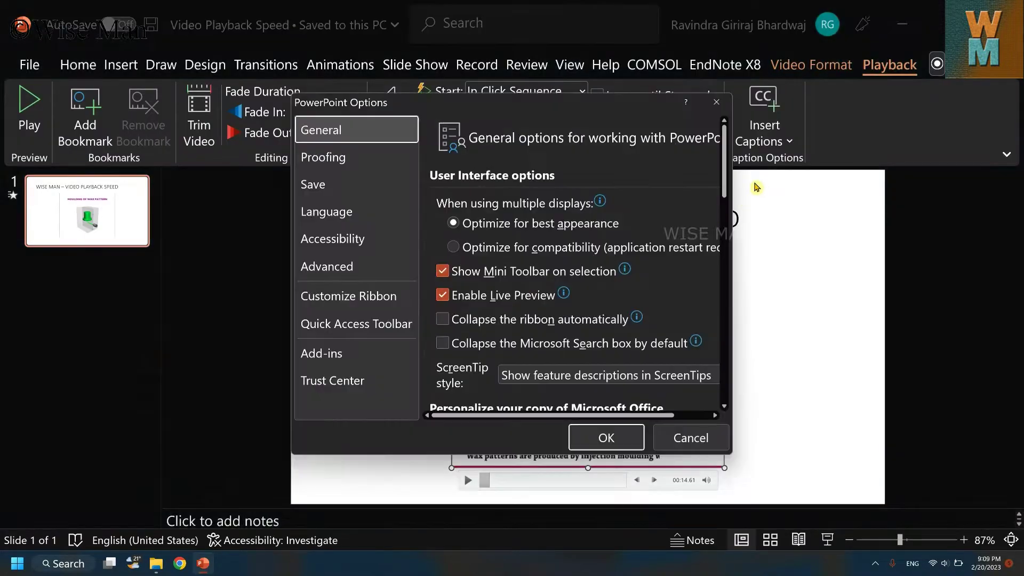
{"action": "left_click", "coordinate": [358, 299]}
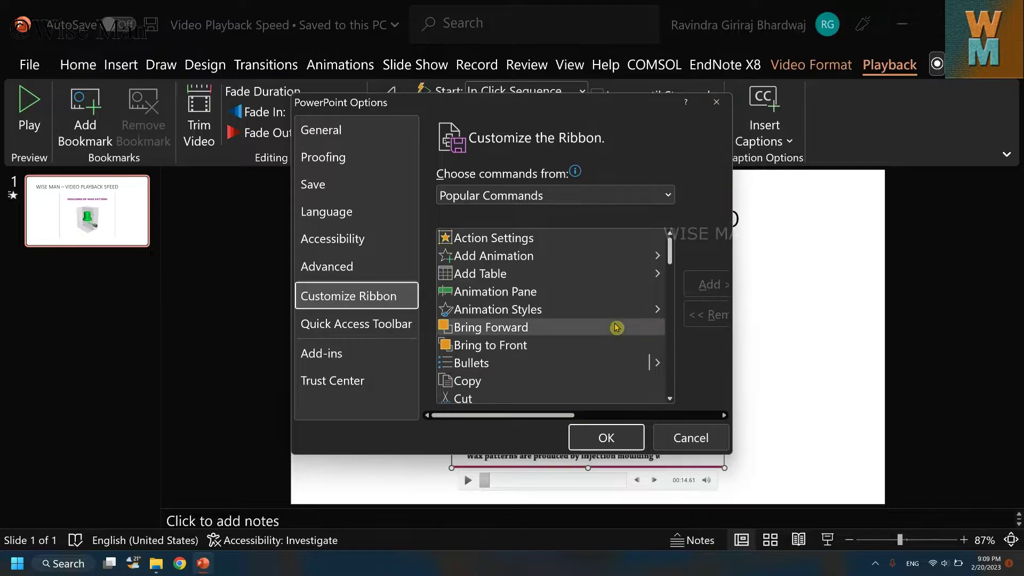
{"action": "left_click", "coordinate": [664, 415]}
{"action": "left_click_drag", "start_coordinate": [663, 415], "coordinate": [695, 416]}
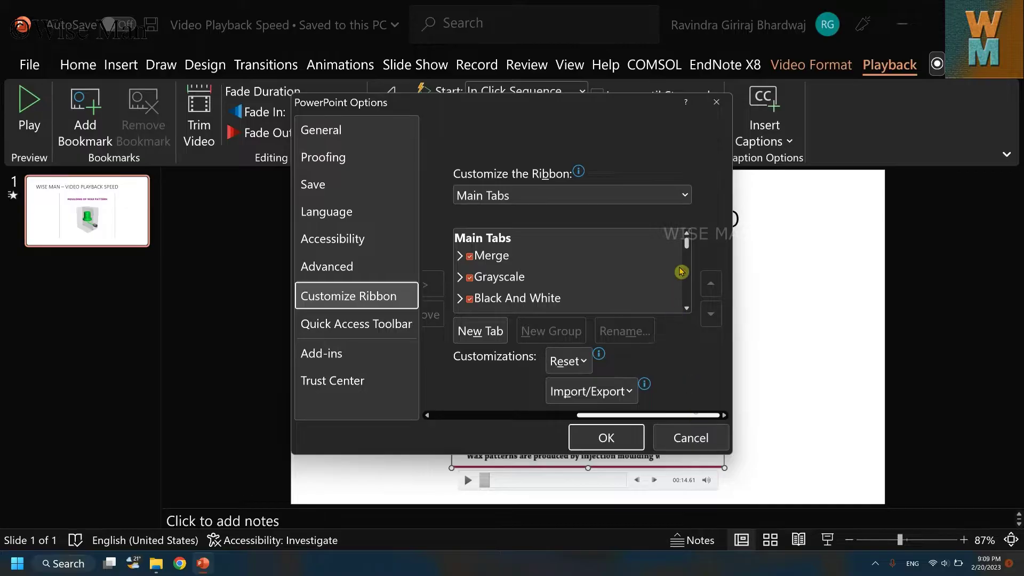
{"action": "left_click_drag", "start_coordinate": [685, 247], "coordinate": [695, 296]}
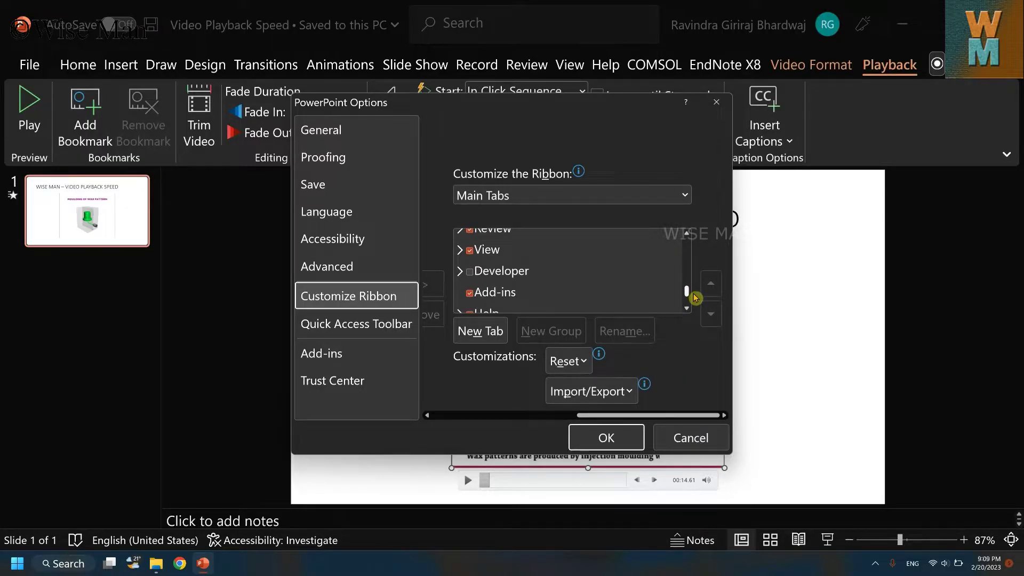
{"action": "left_click", "coordinate": [471, 273]}
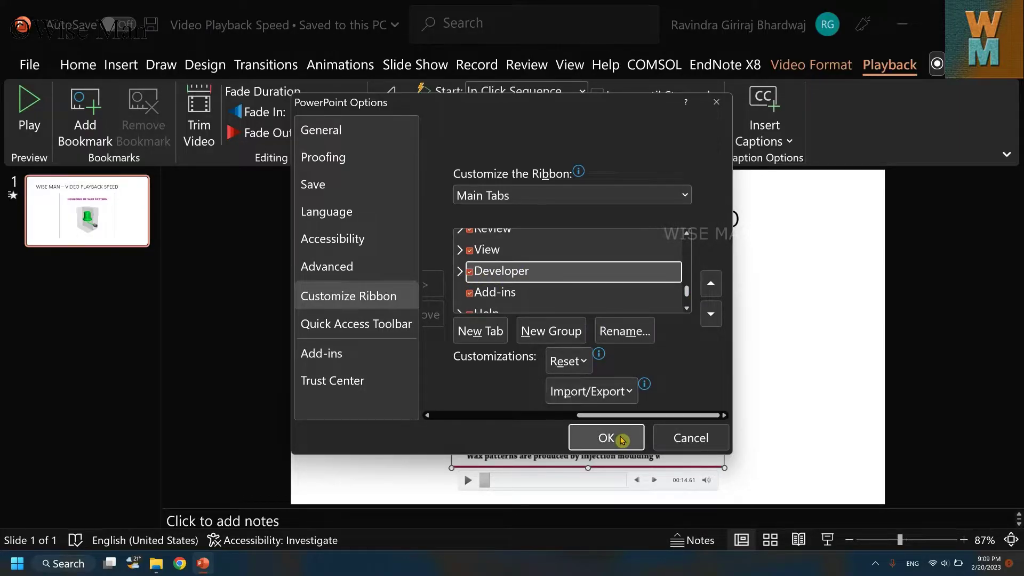
{"action": "left_click", "coordinate": [607, 437]}
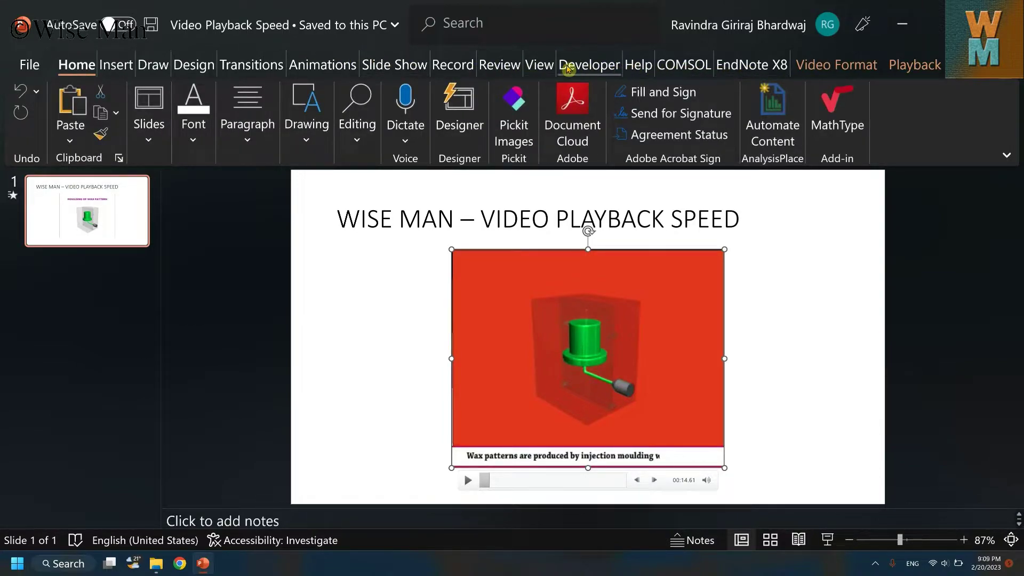
Step: Show the Developer tools, check and cancel the More Controls list, then select slide 1
{"action": "left_click", "coordinate": [588, 70]}
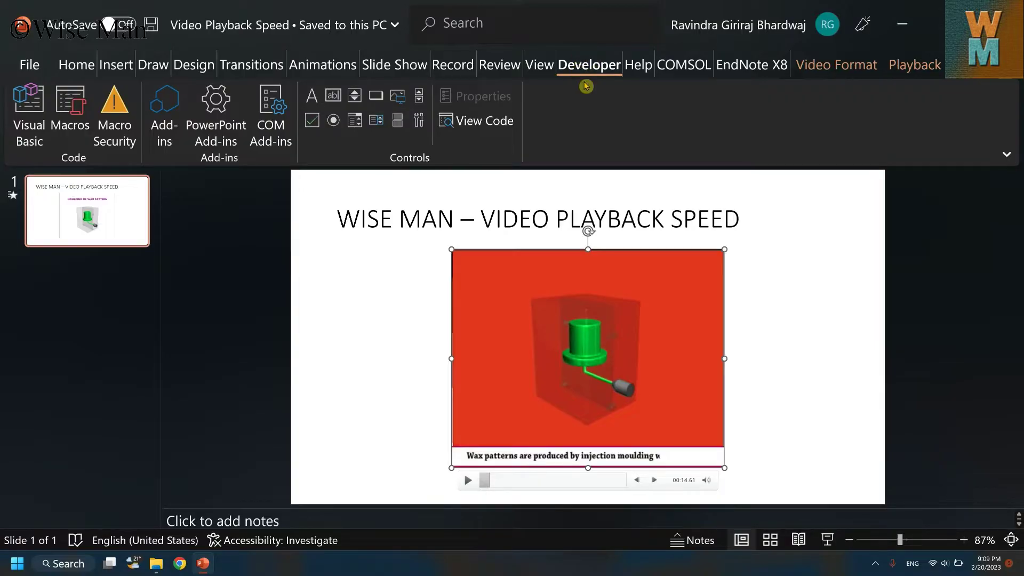
{"action": "left_click", "coordinate": [423, 124]}
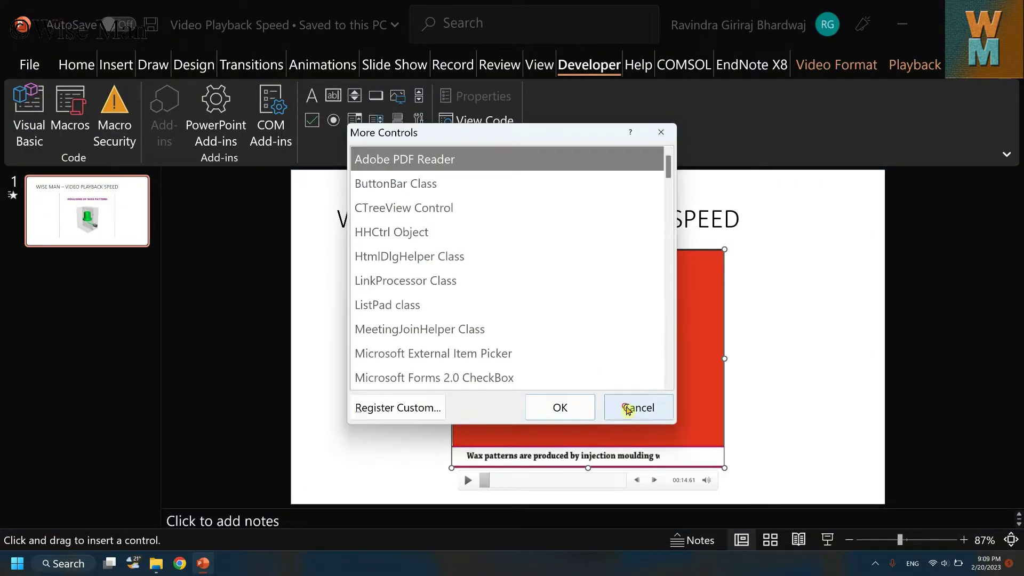
{"action": "left_click", "coordinate": [629, 406]}
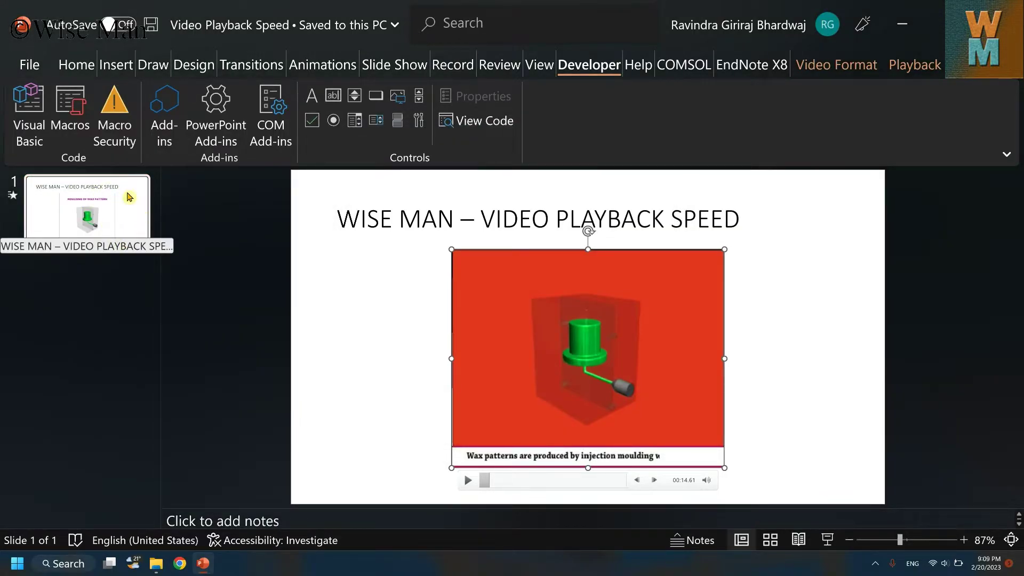
{"action": "left_click", "coordinate": [97, 223]}
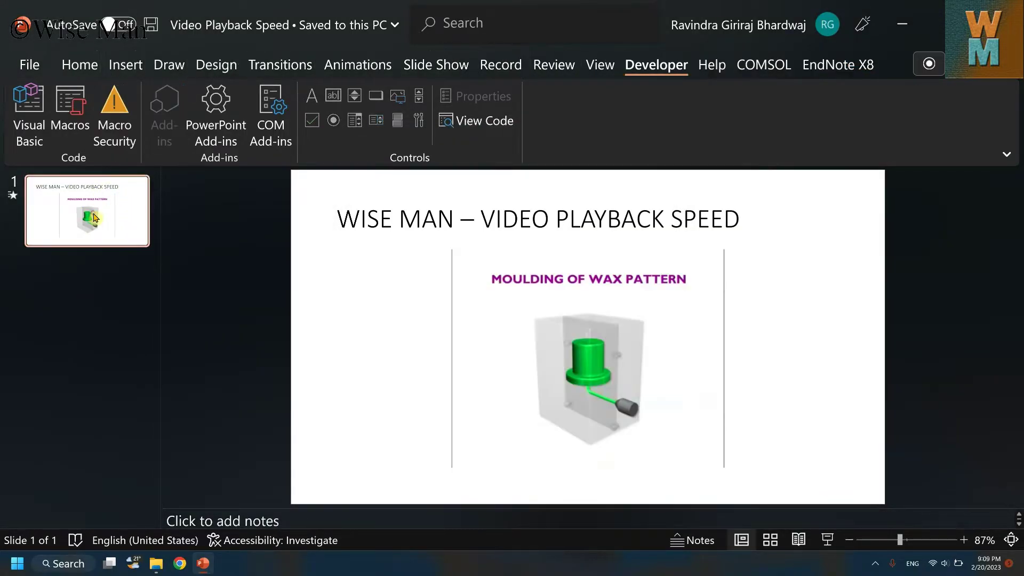
Step: Add two Title Slide layout slides after slide 1 and drag slide 3 upward
{"action": "left_click", "coordinate": [73, 61]}
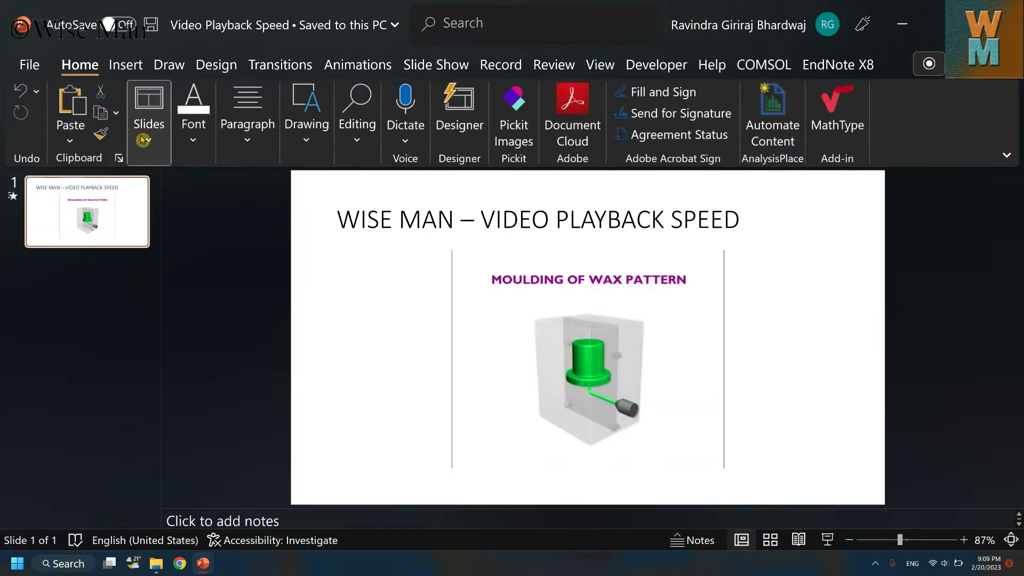
{"action": "left_click", "coordinate": [145, 140]}
{"action": "left_click", "coordinate": [160, 214]}
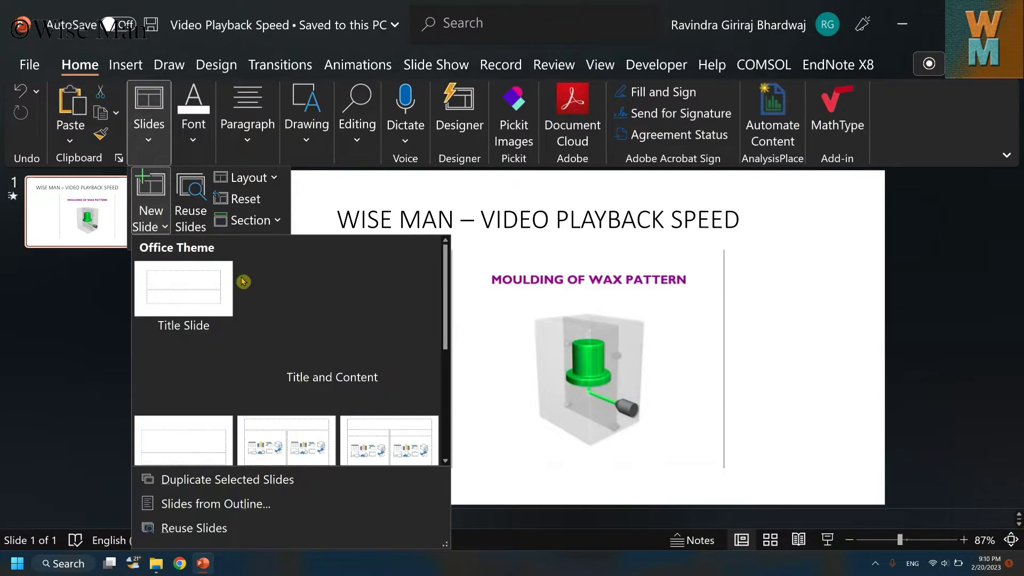
{"action": "left_click", "coordinate": [194, 290]}
{"action": "left_click", "coordinate": [149, 140]}
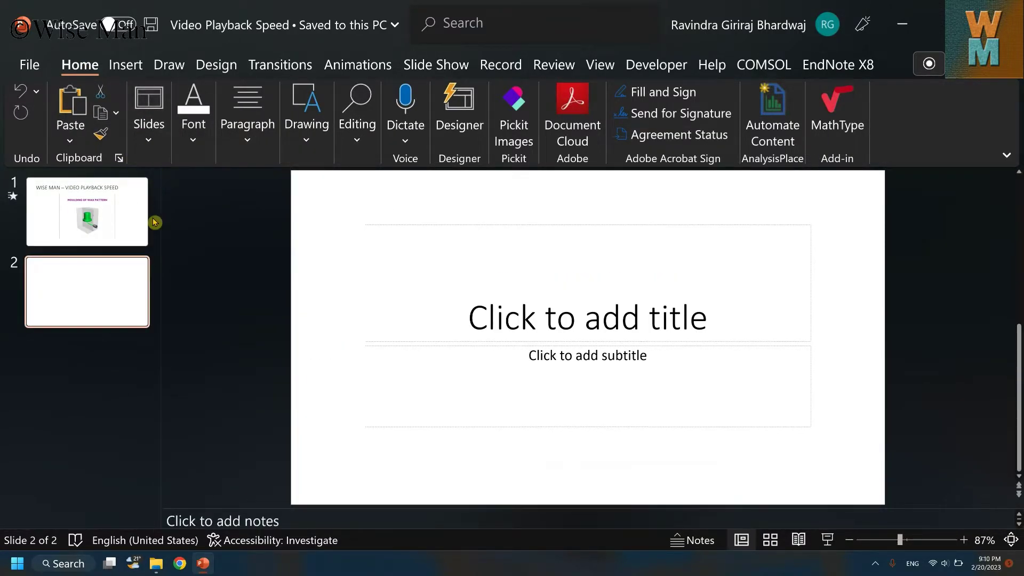
{"action": "left_click", "coordinate": [155, 222]}
{"action": "left_click", "coordinate": [270, 303]}
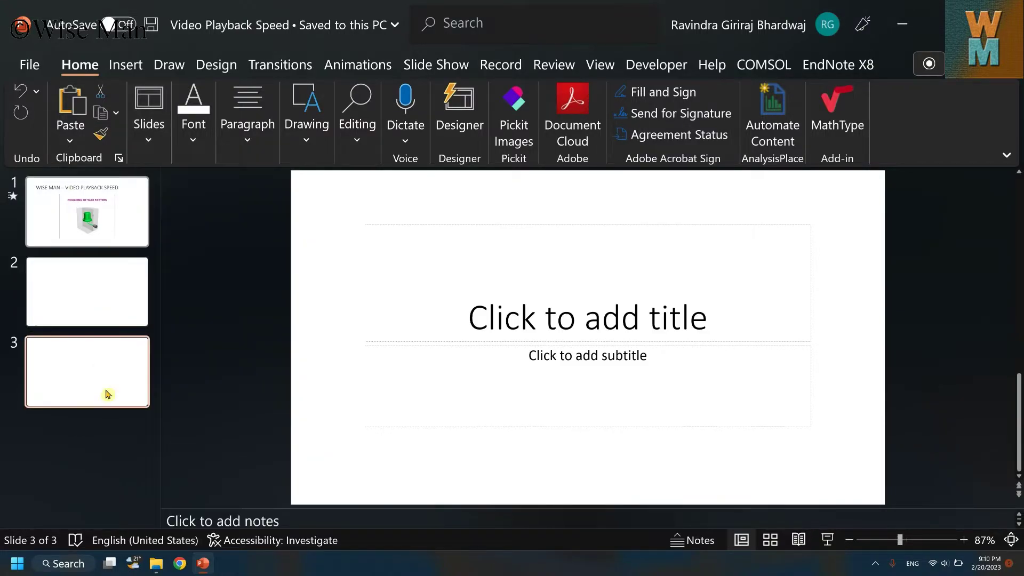
{"action": "mouse_move", "coordinate": [139, 336]}
{"action": "left_mouse_down"}
{"action": "mouse_move", "coordinate": [132, 364]}
{"action": "mouse_move", "coordinate": [146, 309]}
{"action": "mouse_move", "coordinate": [111, 214]}
{"action": "mouse_move", "coordinate": [101, 230]}
{"action": "left_mouse_up"}
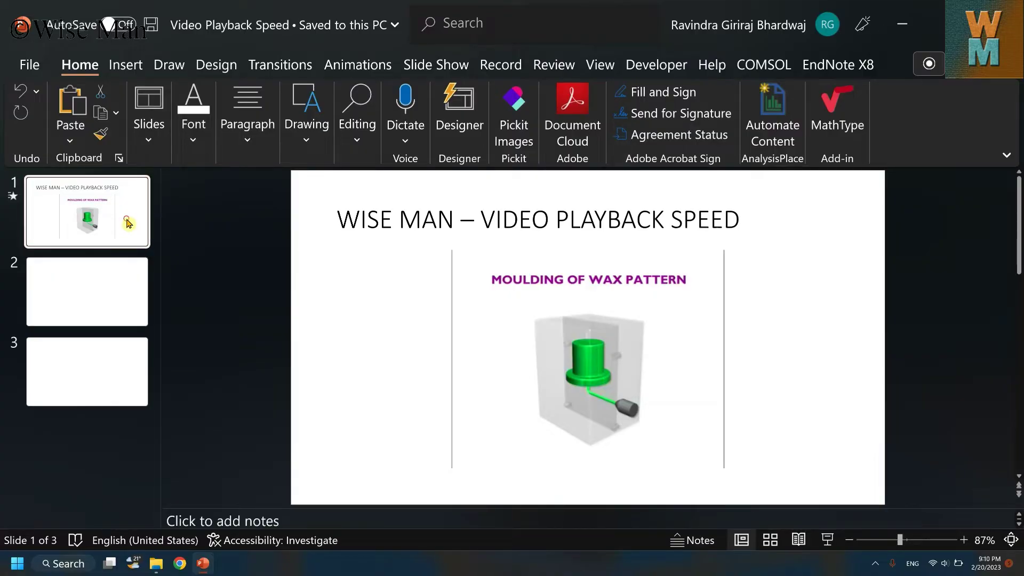
Step: Pick Windows Media Player from More Controls and draw a small player right of the video
{"action": "left_click", "coordinate": [656, 64]}
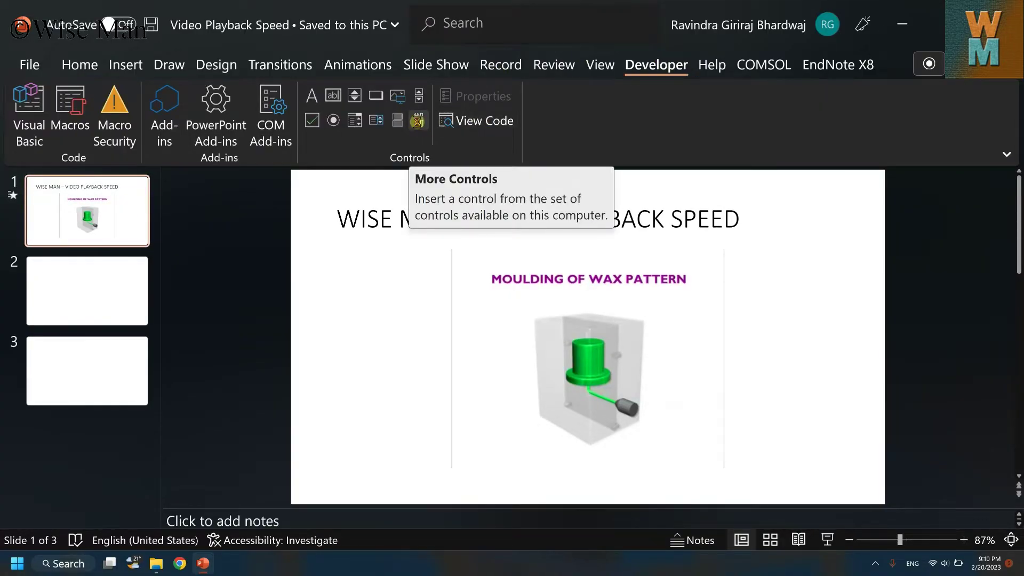
{"action": "left_click", "coordinate": [418, 120]}
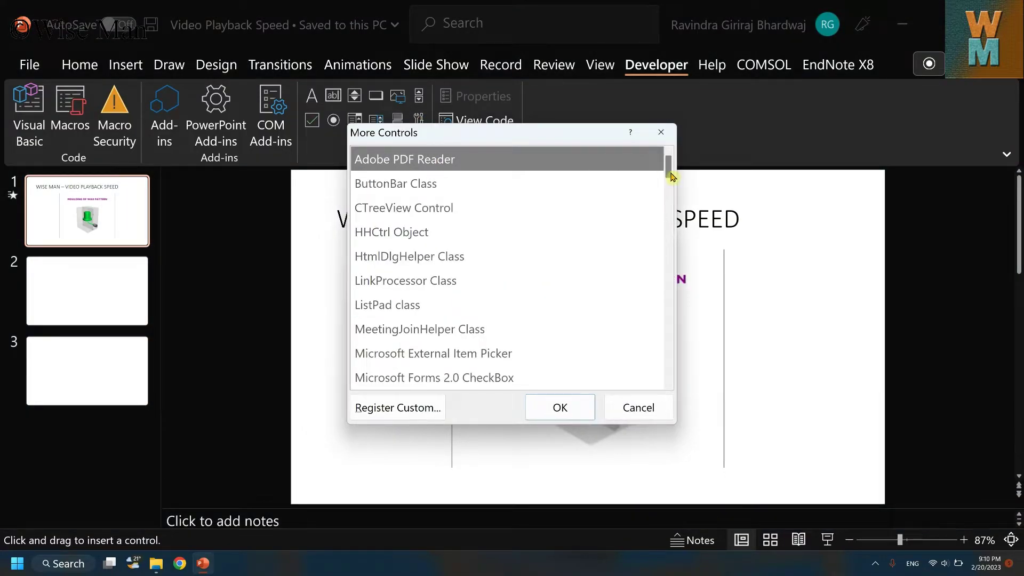
{"action": "left_click_drag", "start_coordinate": [670, 208], "coordinate": [670, 384]}
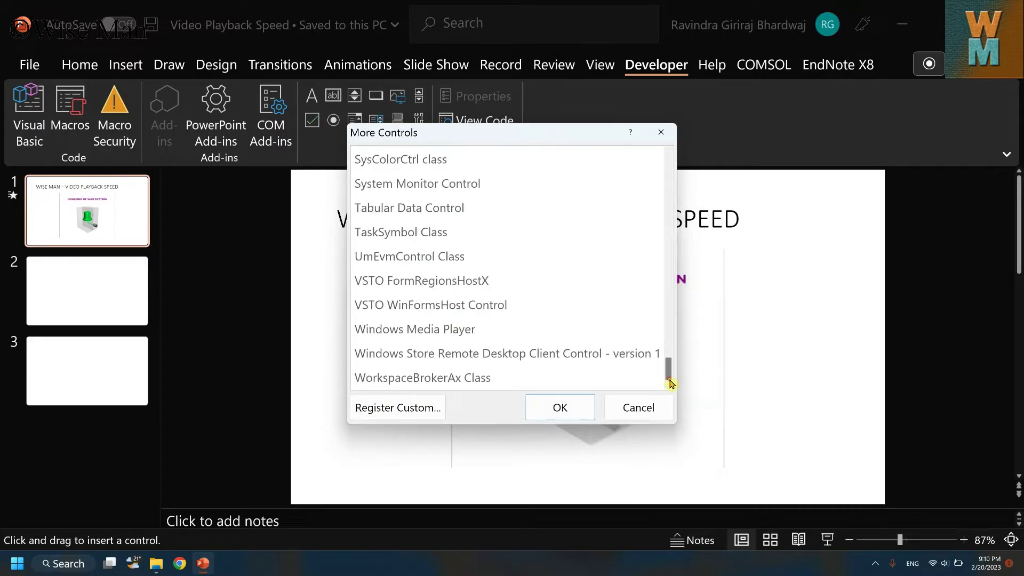
{"action": "left_click", "coordinate": [465, 333]}
{"action": "left_click", "coordinate": [541, 406]}
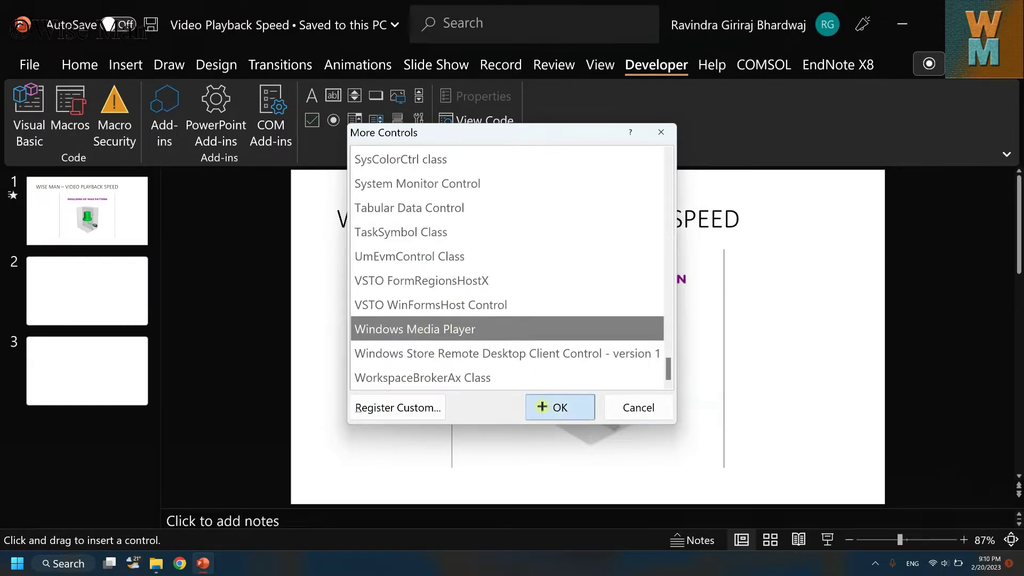
{"action": "left_click_drag", "start_coordinate": [750, 402], "coordinate": [766, 410]}
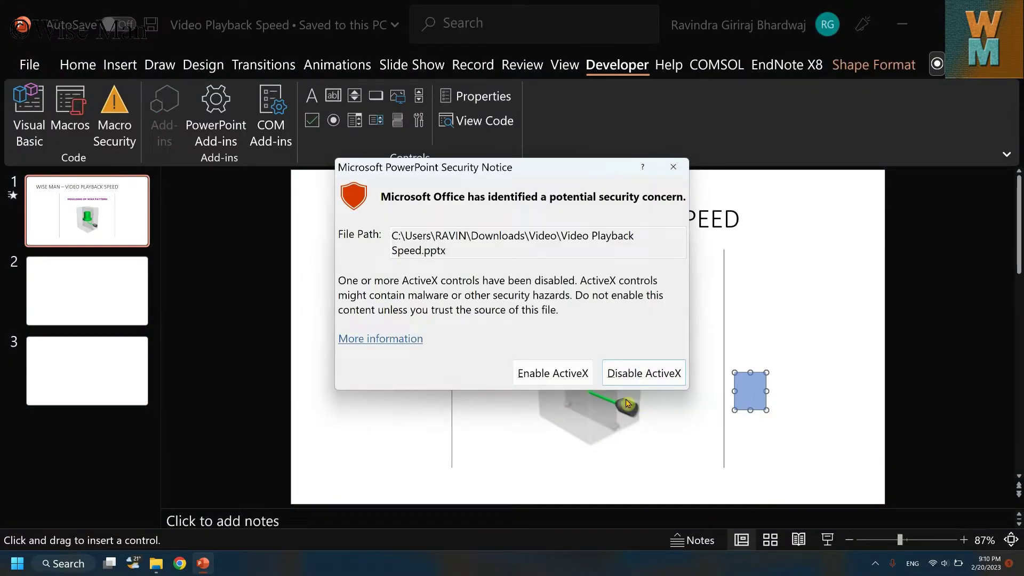
Step: Enable ActiveX content, then enlarge and position the player to fill most of slide 1 under the title
{"action": "left_click", "coordinate": [570, 372]}
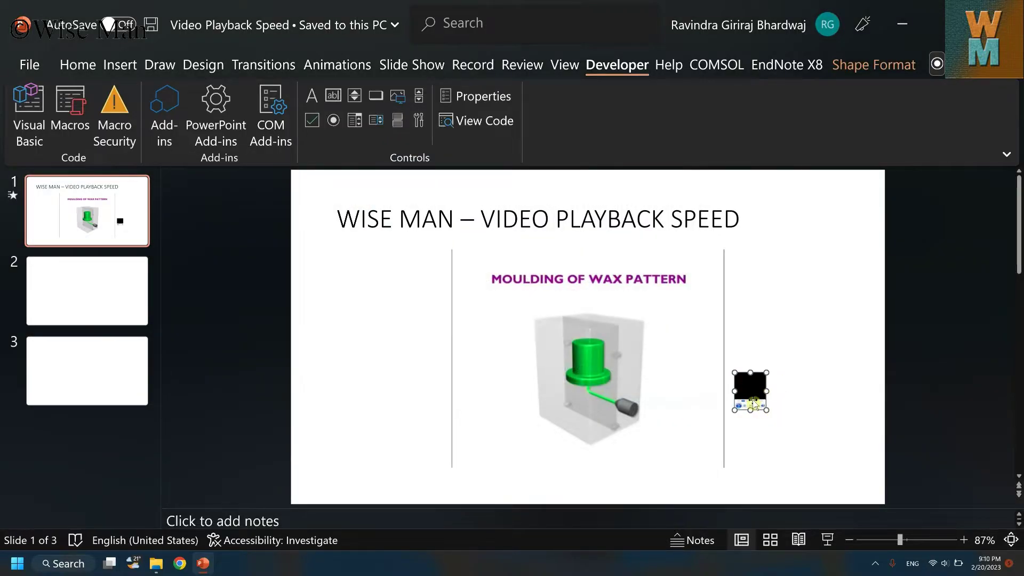
{"action": "mouse_move", "coordinate": [786, 419]}
{"action": "left_mouse_down"}
{"action": "mouse_move", "coordinate": [850, 464]}
{"action": "mouse_move", "coordinate": [807, 423]}
{"action": "left_mouse_up"}
{"action": "left_click_drag", "start_coordinate": [732, 399], "coordinate": [386, 273]}
{"action": "left_click_drag", "start_coordinate": [511, 344], "coordinate": [723, 474]}
{"action": "left_click_drag", "start_coordinate": [556, 364], "coordinate": [572, 355]}
{"action": "left_click_drag", "start_coordinate": [744, 472], "coordinate": [771, 485]}
{"action": "left_click_drag", "start_coordinate": [628, 395], "coordinate": [608, 398]}
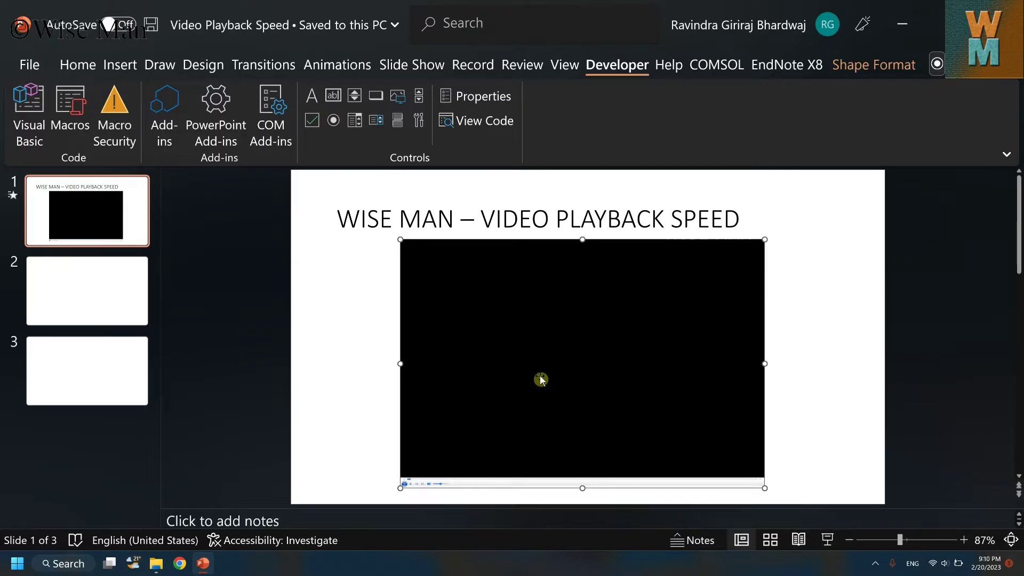
Step: Open the media player control's Property Sheet from its right-click menu
{"action": "right_click", "coordinate": [529, 312]}
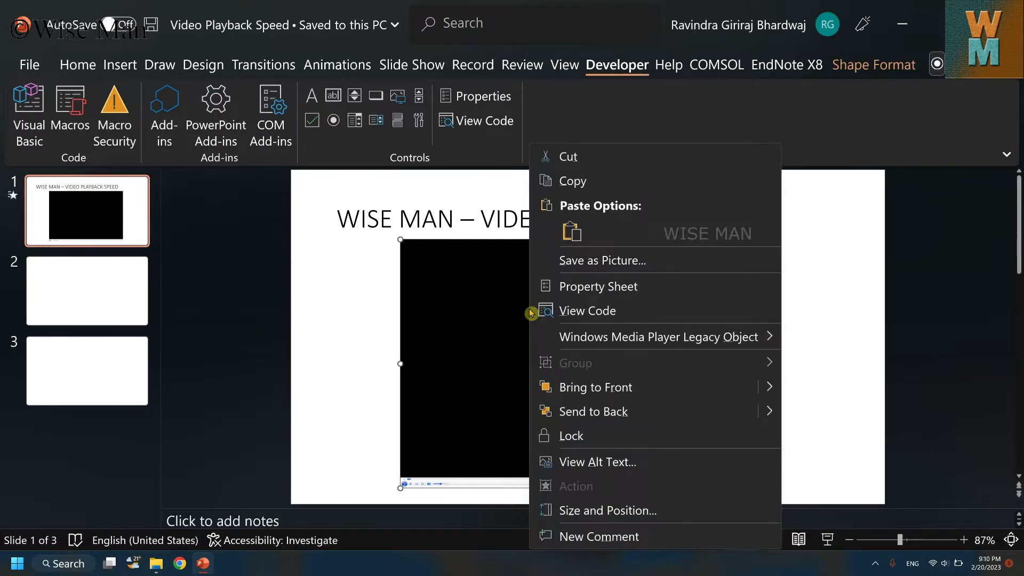
{"action": "left_click", "coordinate": [502, 337]}
{"action": "right_click", "coordinate": [656, 356]}
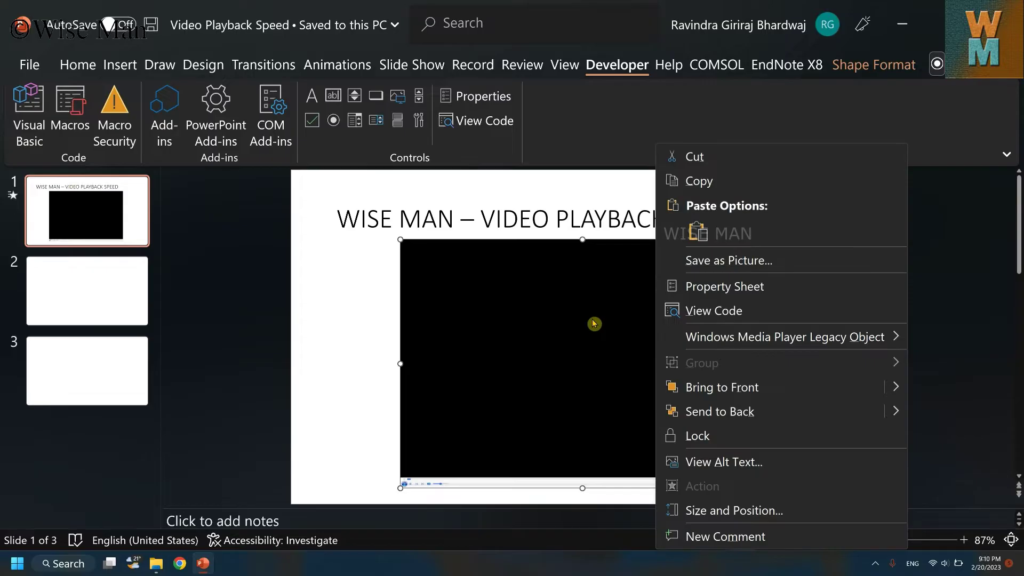
{"action": "left_click", "coordinate": [608, 331]}
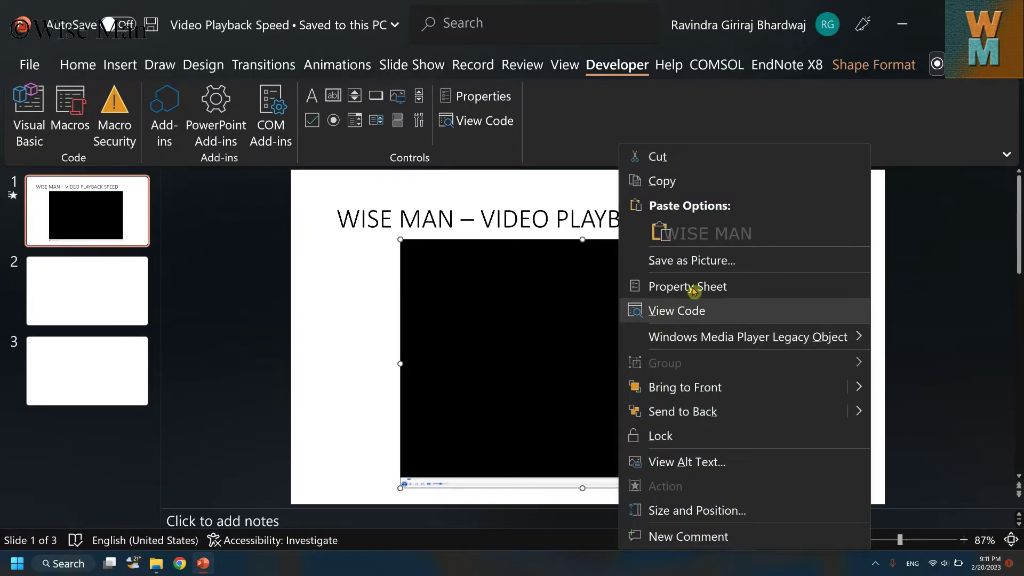
{"action": "left_click", "coordinate": [669, 289]}
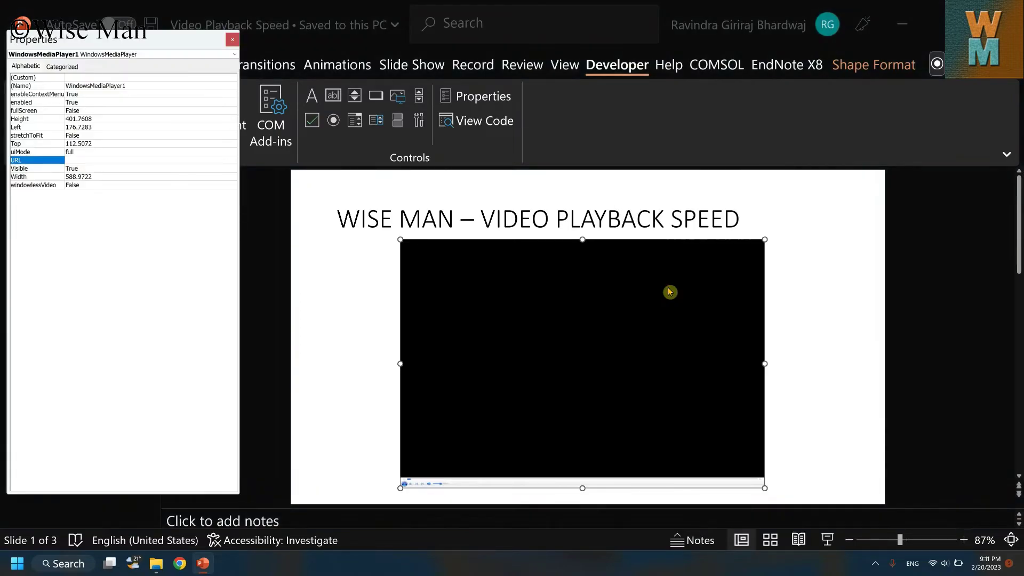
Step: Shift the Properties window and open the (Custom) entry's Windows Media Player Legacy Properties
{"action": "left_click_drag", "start_coordinate": [155, 46], "coordinate": [187, 51]}
{"action": "left_click", "coordinate": [67, 84]}
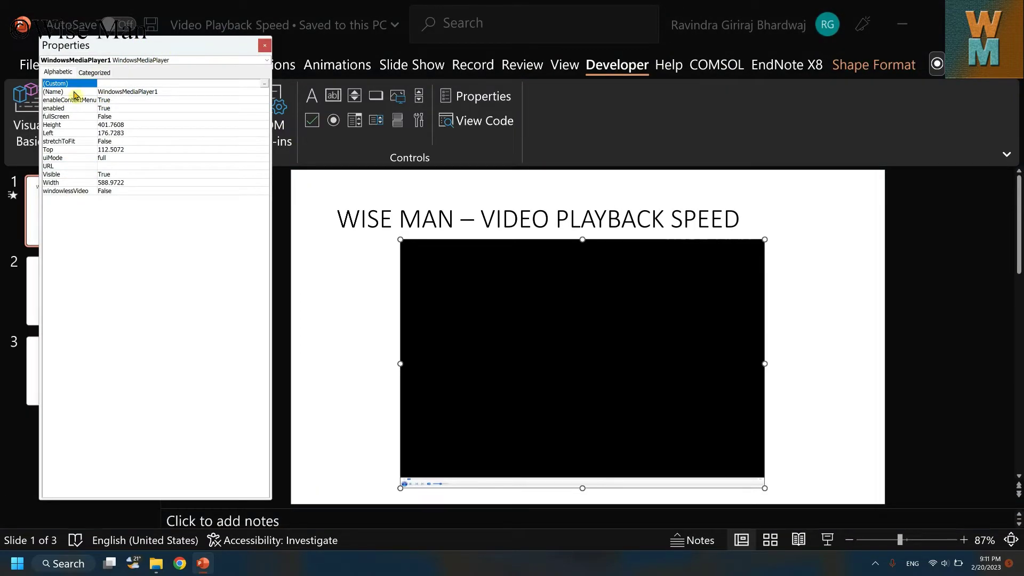
{"action": "double_click", "coordinate": [71, 84]}
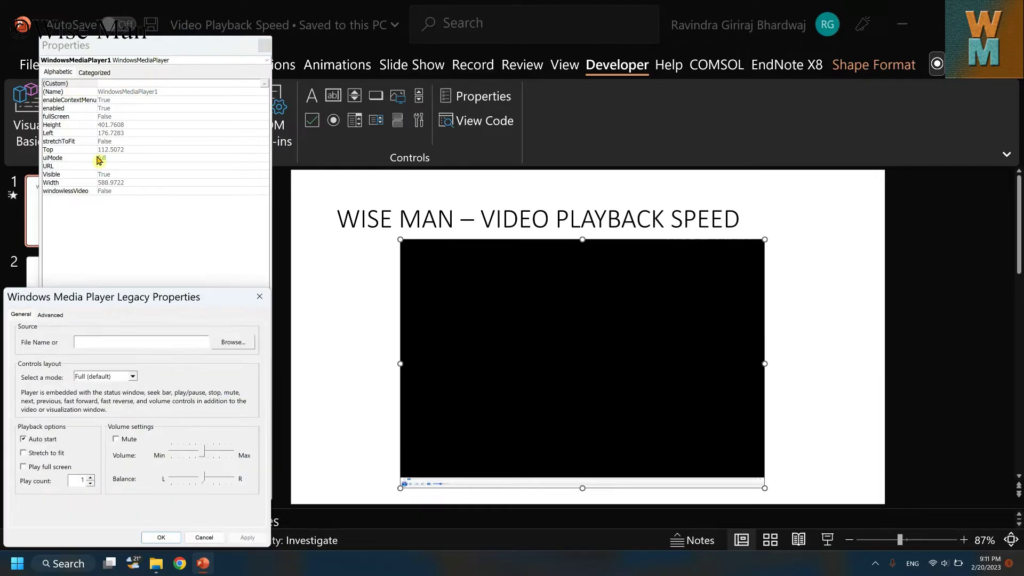
Step: Set the player's file source to Downloads\Video\Shell Molding Process - Animated Example
{"action": "left_click", "coordinate": [80, 345]}
{"action": "left_click", "coordinate": [237, 344]}
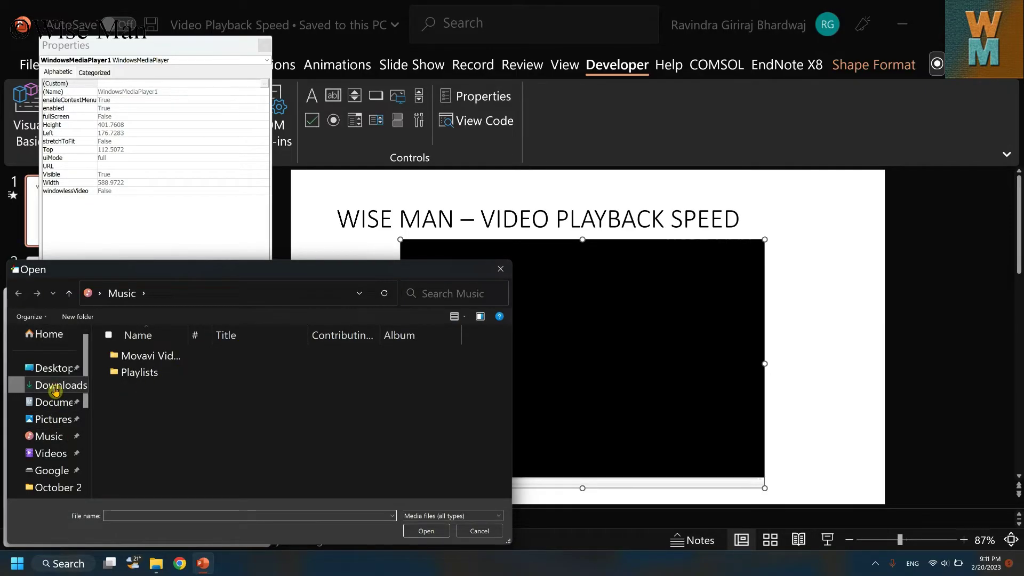
{"action": "left_click", "coordinate": [55, 390]}
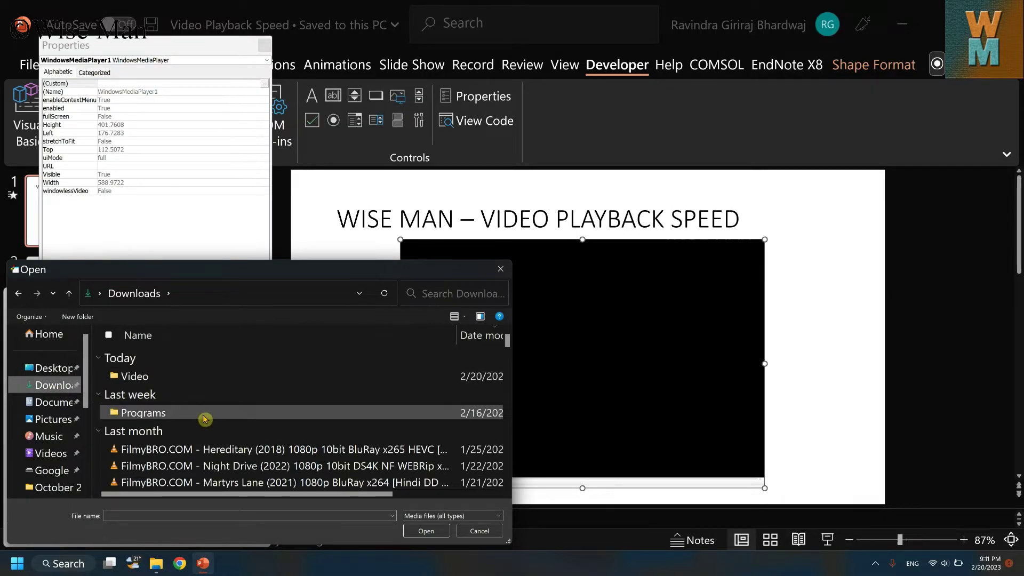
{"action": "double_click", "coordinate": [128, 376]}
{"action": "scroll", "coordinate": [246, 458], "scroll_direction": "down", "scroll_amount": 1}
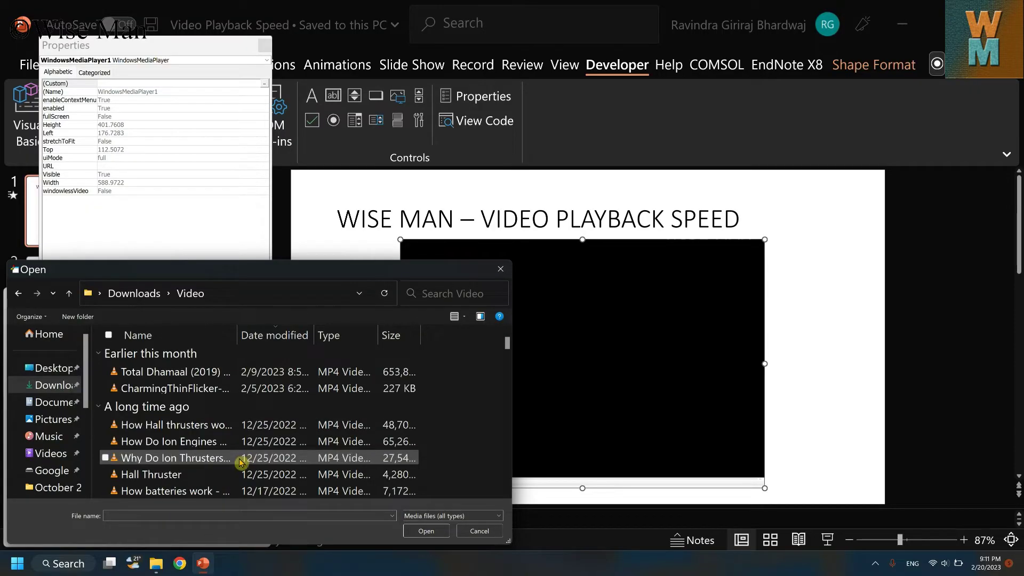
{"action": "scroll", "coordinate": [240, 461], "scroll_direction": "down", "scroll_amount": 1}
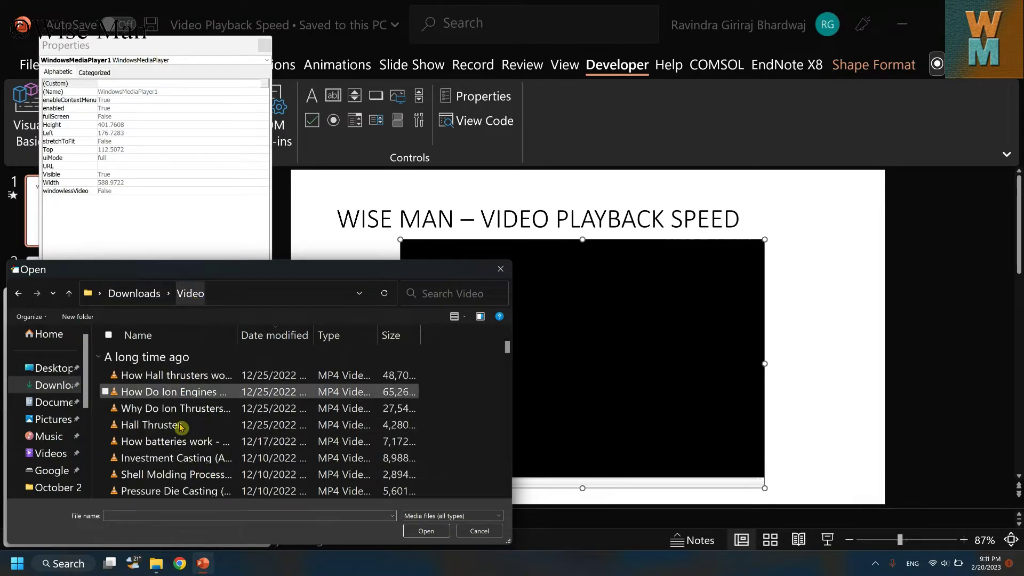
{"action": "left_click", "coordinate": [181, 474]}
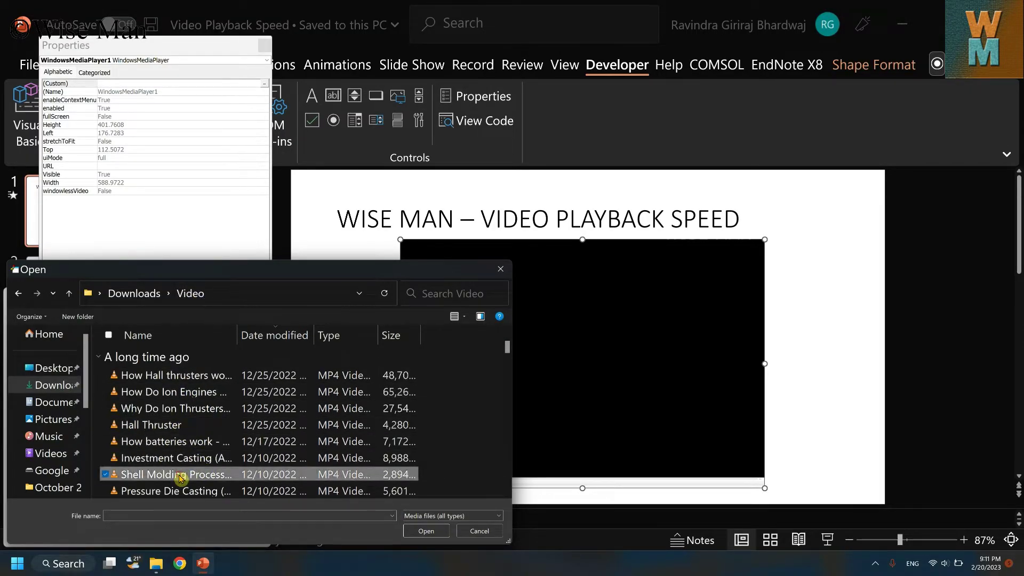
{"action": "left_click", "coordinate": [424, 532]}
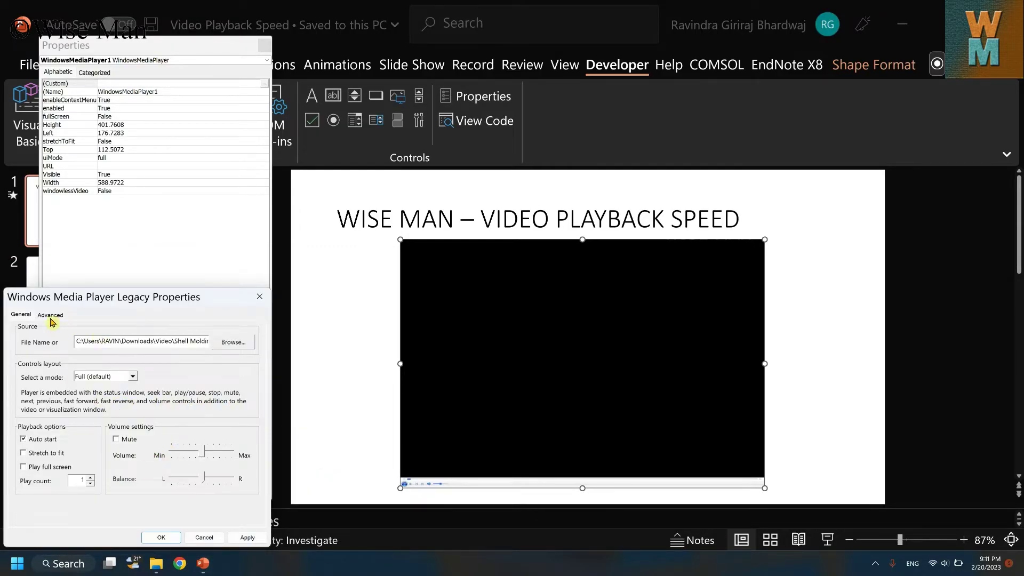
Step: On the Advanced tab, enter a playback Rate of 4 and apply it
{"action": "left_click", "coordinate": [50, 315]}
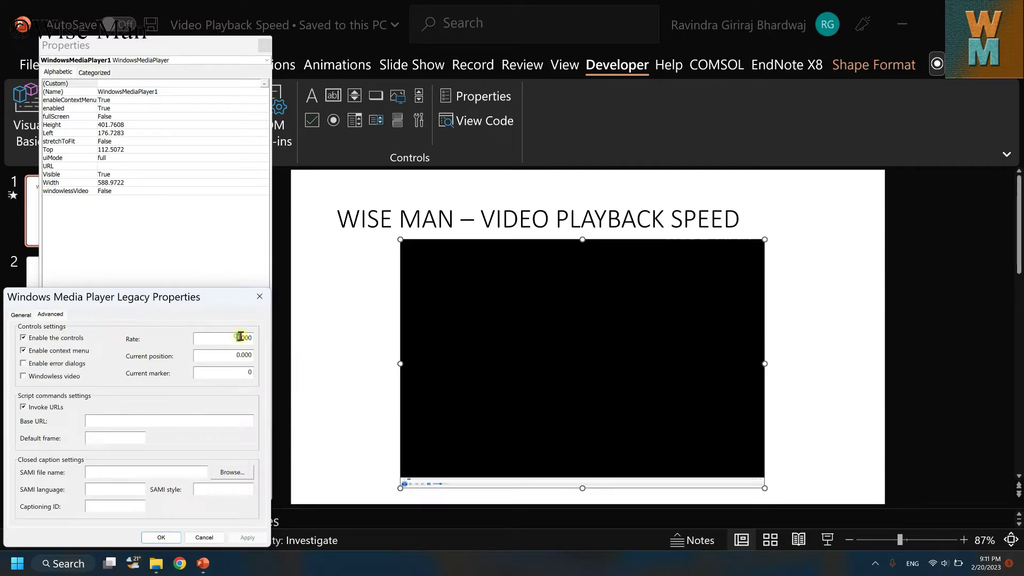
{"action": "left_click_drag", "start_coordinate": [241, 336], "coordinate": [236, 337]}
{"action": "left_click_drag", "start_coordinate": [202, 283], "coordinate": [222, 263]}
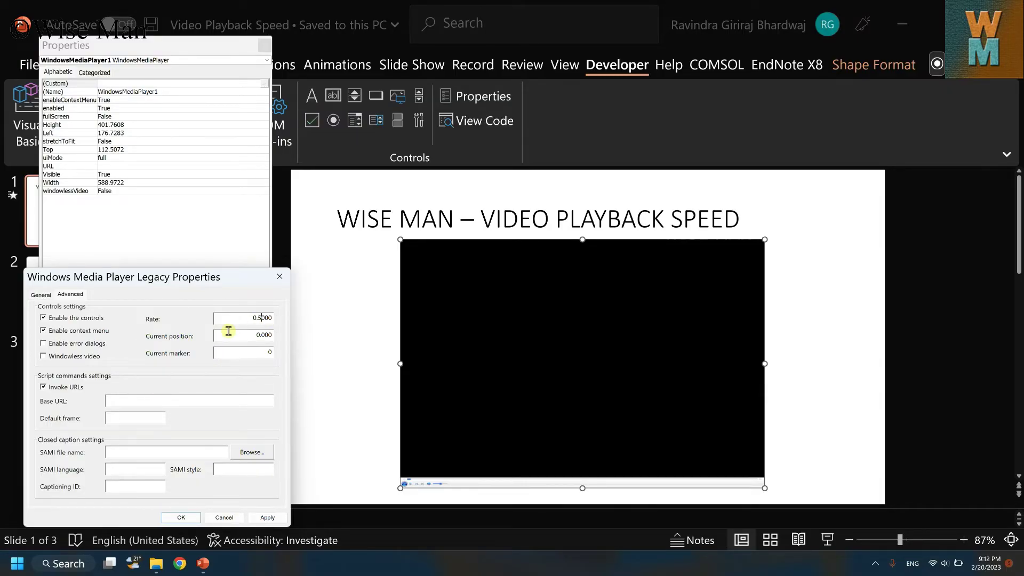
{"action": "left_click_drag", "start_coordinate": [250, 318], "coordinate": [262, 318]}
{"action": "key", "text": "Return"}
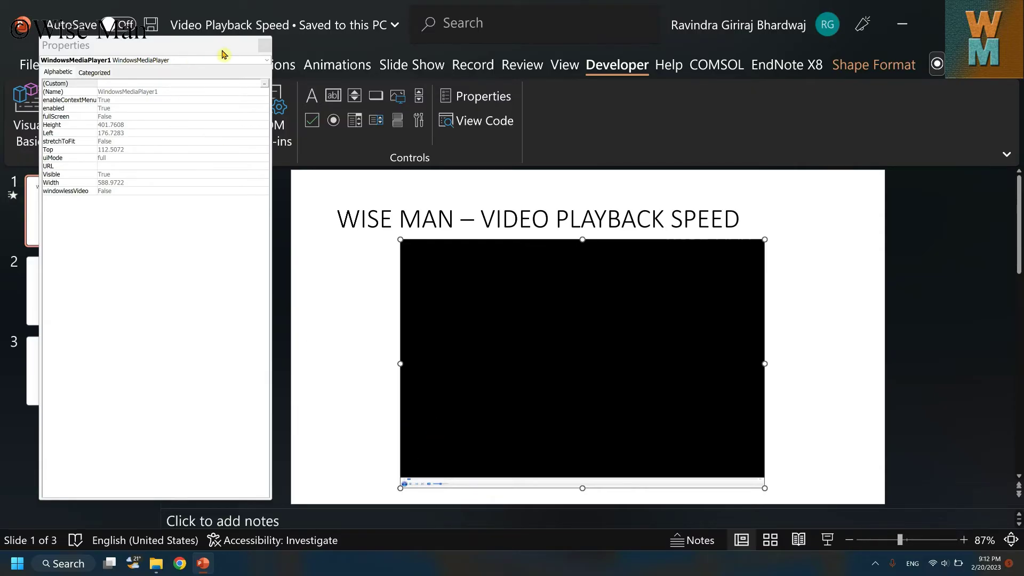
Step: Reopen the (Custom) properties to confirm the 4.000 rate, then close them
{"action": "double_click", "coordinate": [68, 84]}
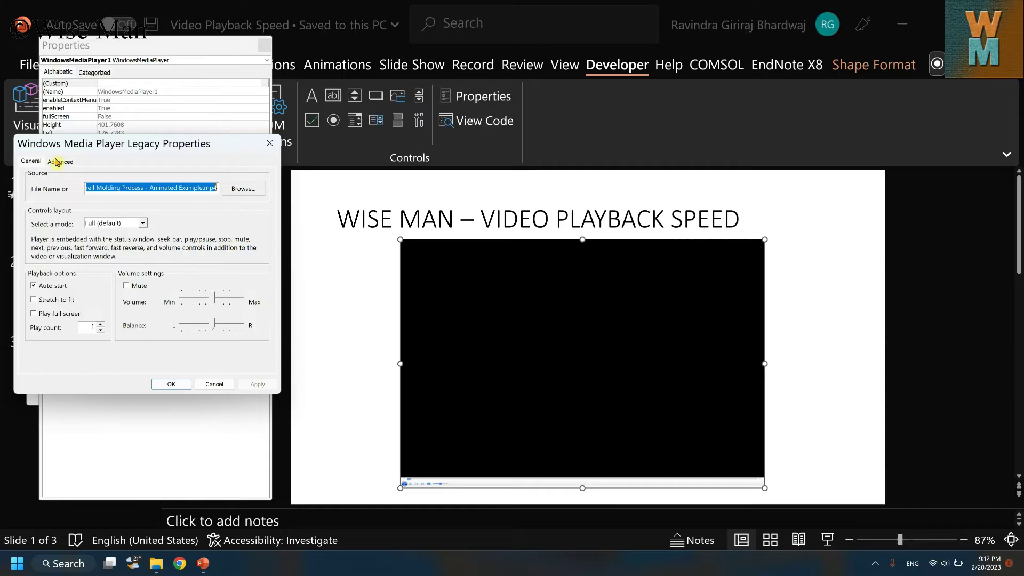
{"action": "left_click", "coordinate": [59, 161]}
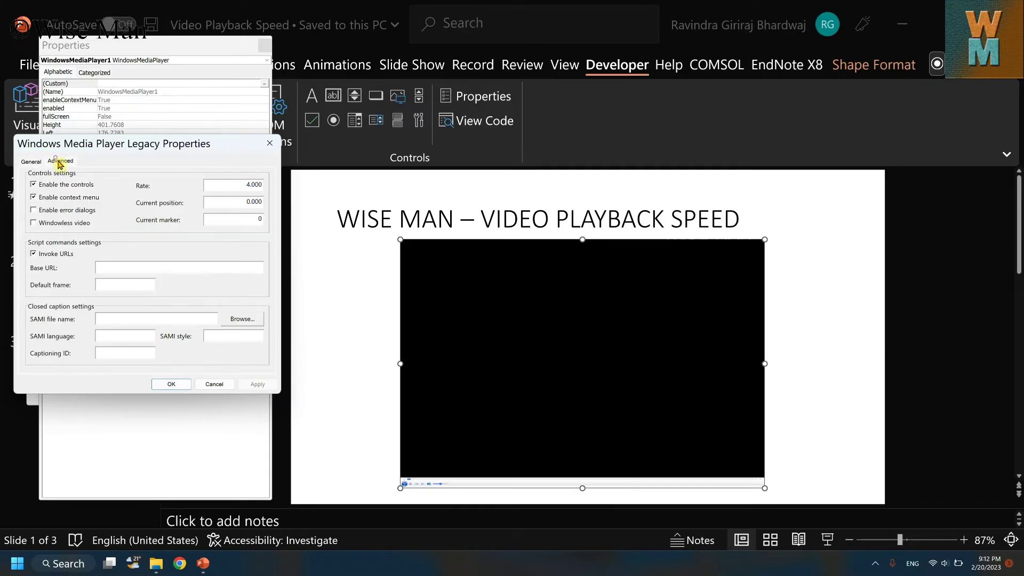
{"action": "left_click", "coordinate": [171, 384]}
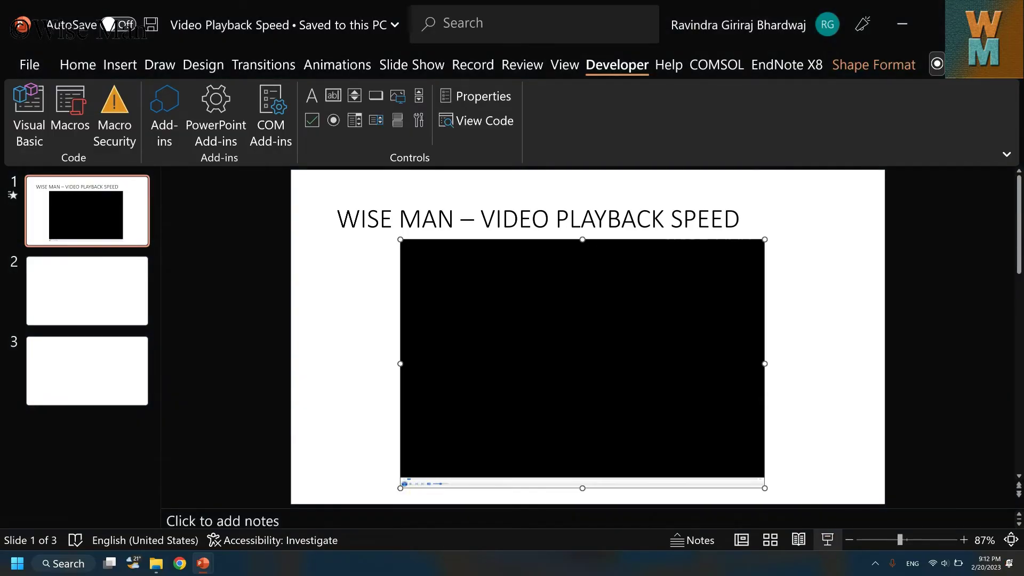
Step: Run the slide show and play the Shell Molding video, seeking through it and resuming
{"action": "left_click", "coordinate": [826, 539]}
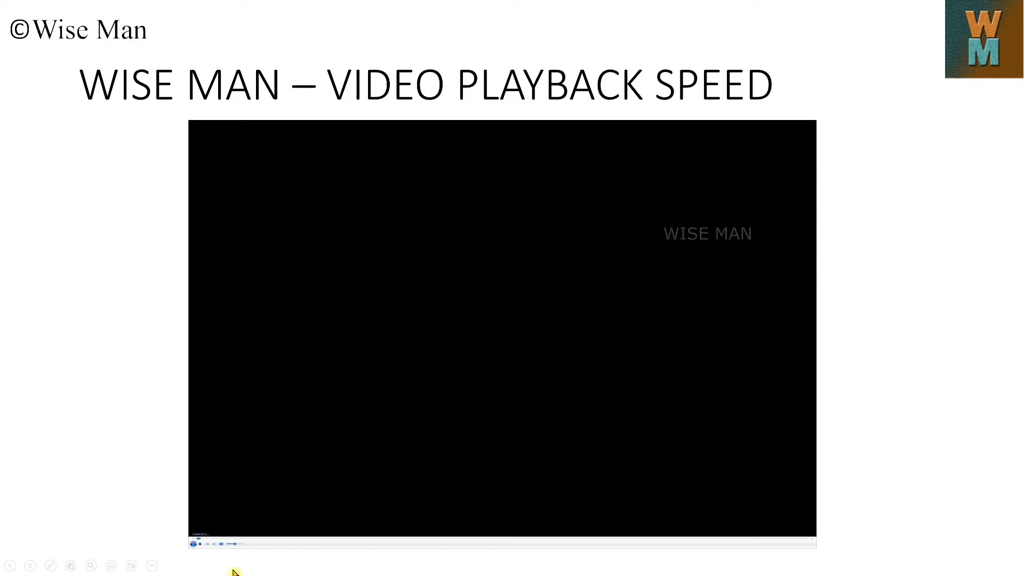
{"action": "left_click", "coordinate": [215, 543]}
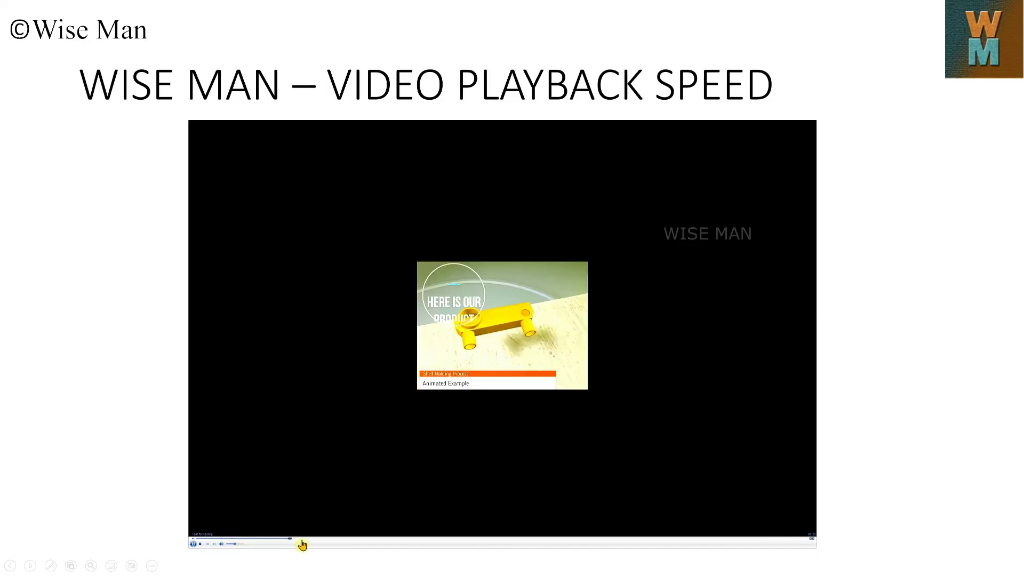
{"action": "left_click_drag", "start_coordinate": [452, 540], "coordinate": [195, 554]}
{"action": "left_click", "coordinate": [193, 543]}
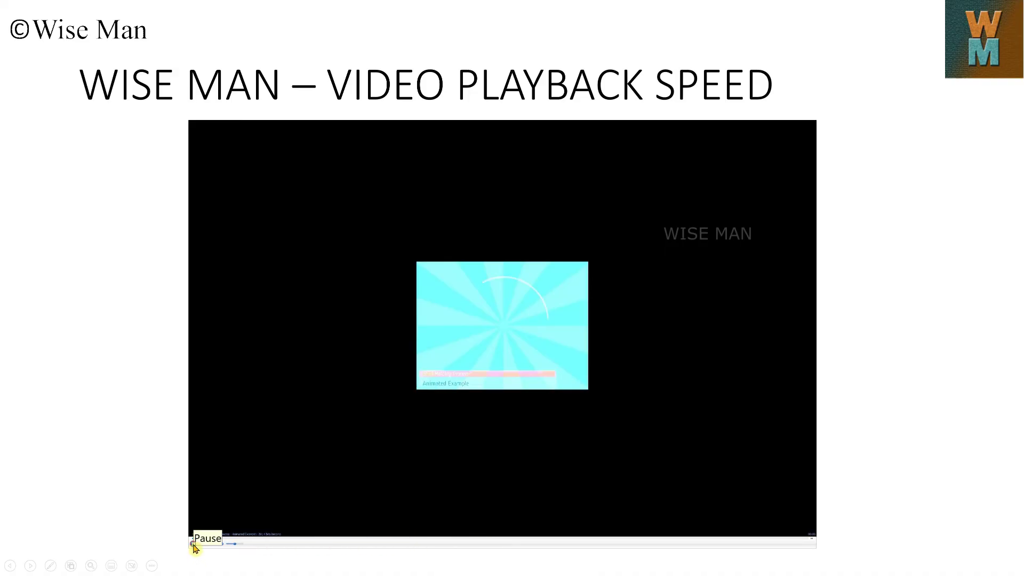
Step: Stop the video, raise the volume slightly, and end the slide show
{"action": "left_click", "coordinate": [199, 543]}
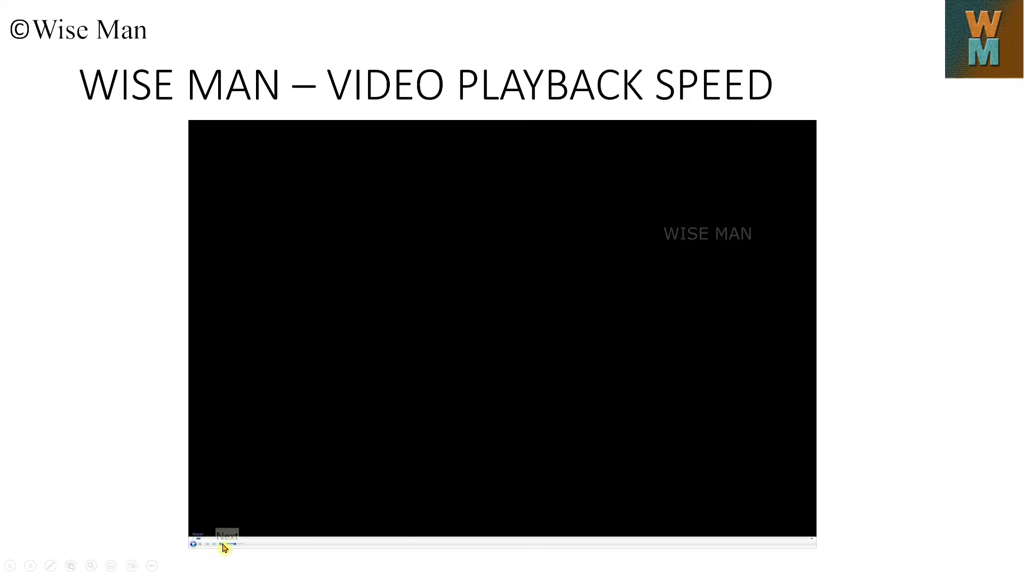
{"action": "left_click_drag", "start_coordinate": [237, 544], "coordinate": [245, 544]}
{"action": "key", "text": "Escape"}
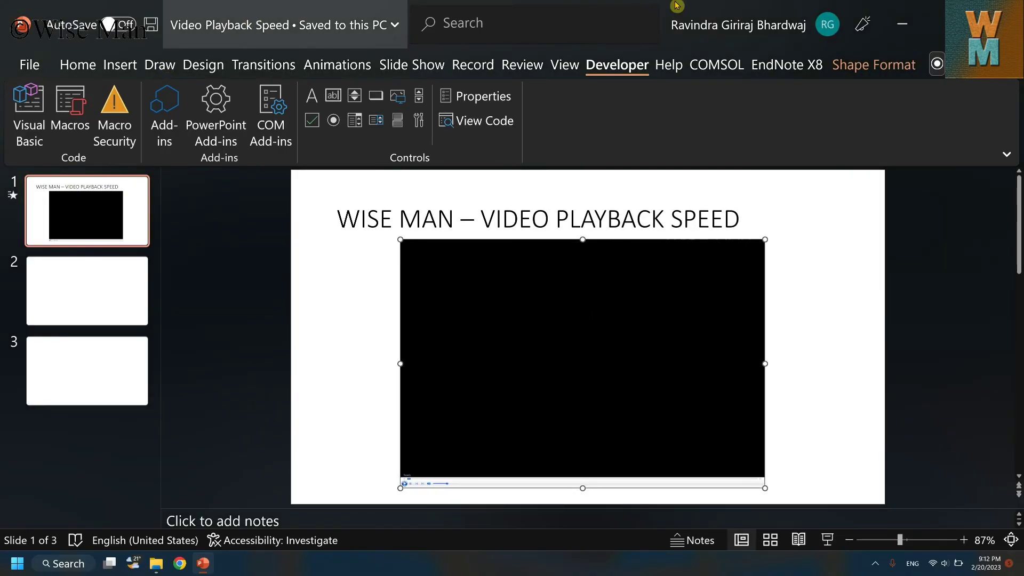